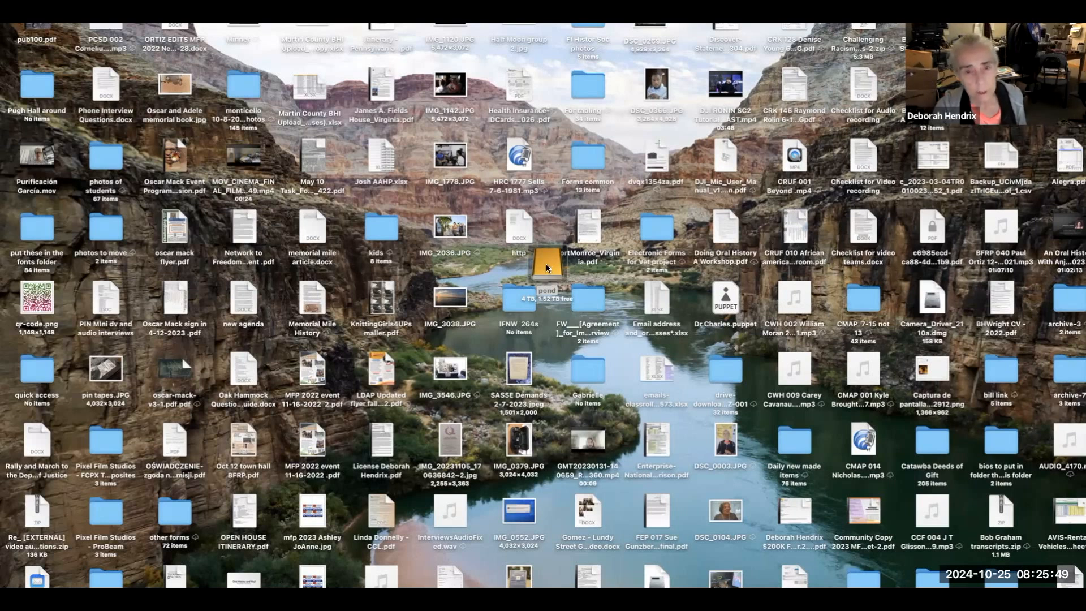
# Open the pond drive from the desktop and open the group zero iMovie library stored on it.
pyautogui.click(547, 271)
pyautogui.doubleClick(548, 271)
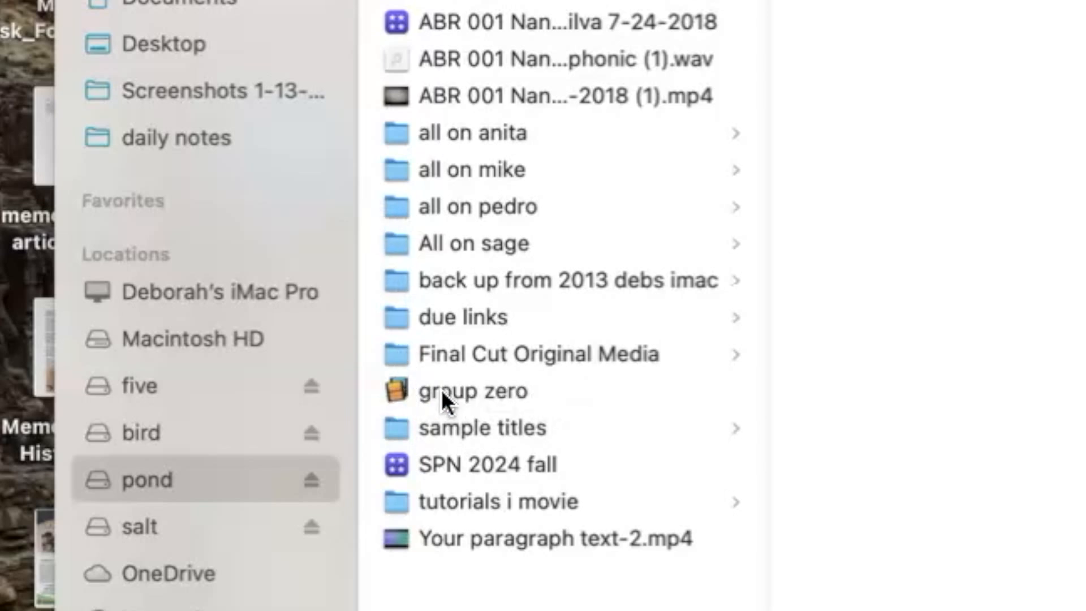
pyautogui.click(396, 392)
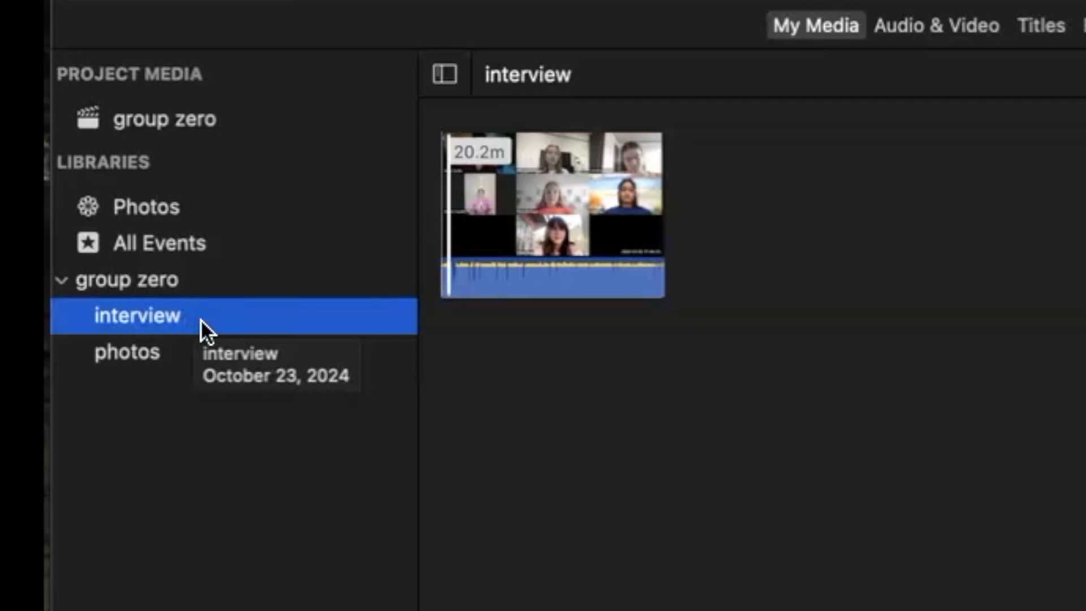
# Create a new event named audio in the group zero library.
pyautogui.click(183, 354)
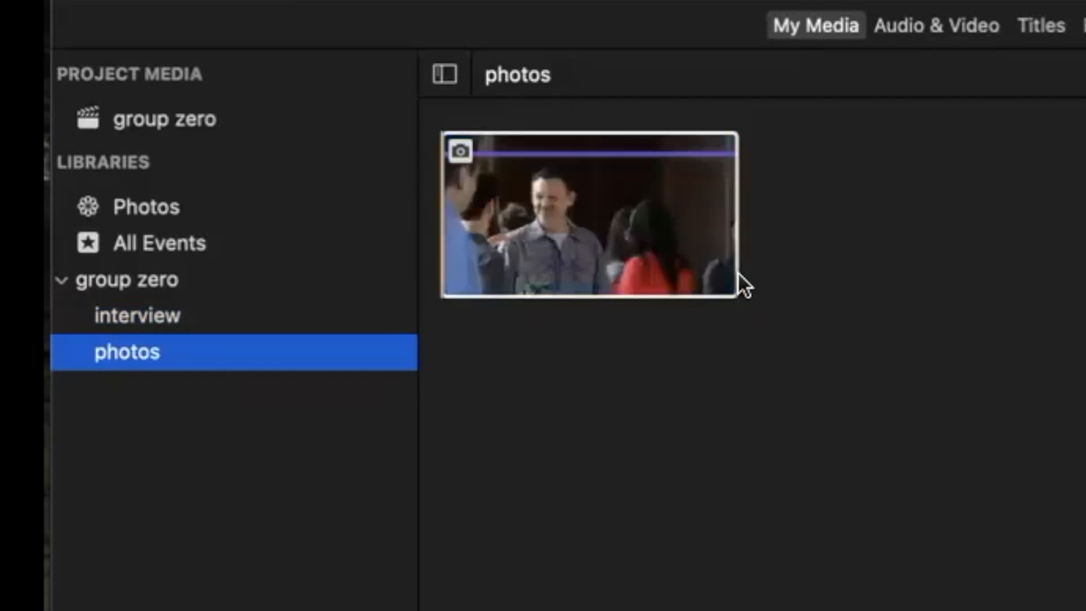
pyautogui.click(208, 281)
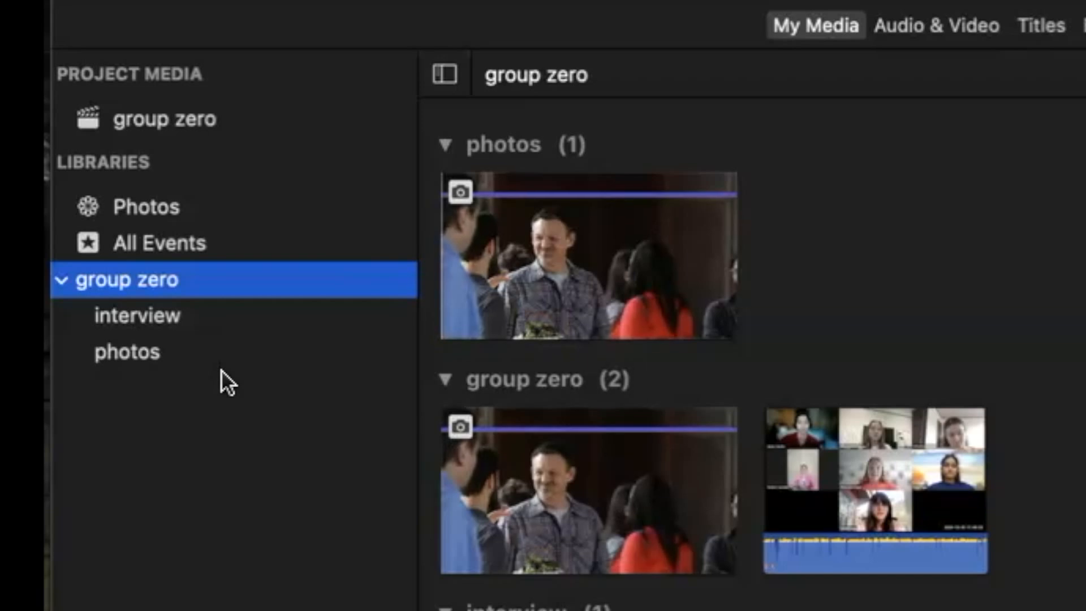
pyautogui.hotkey('alt', 'n')
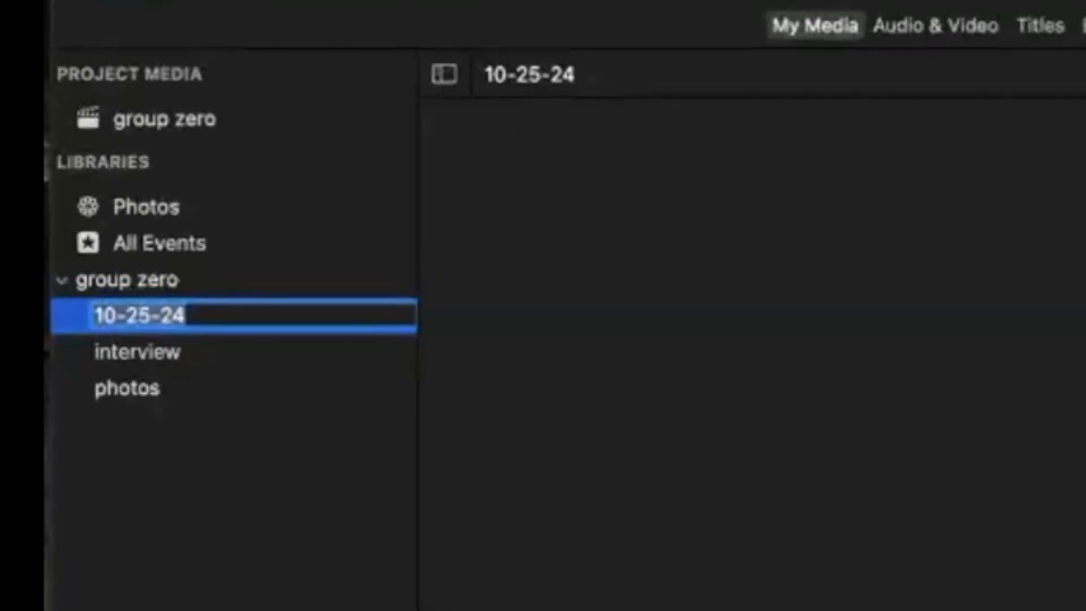
pyautogui.write('audio')
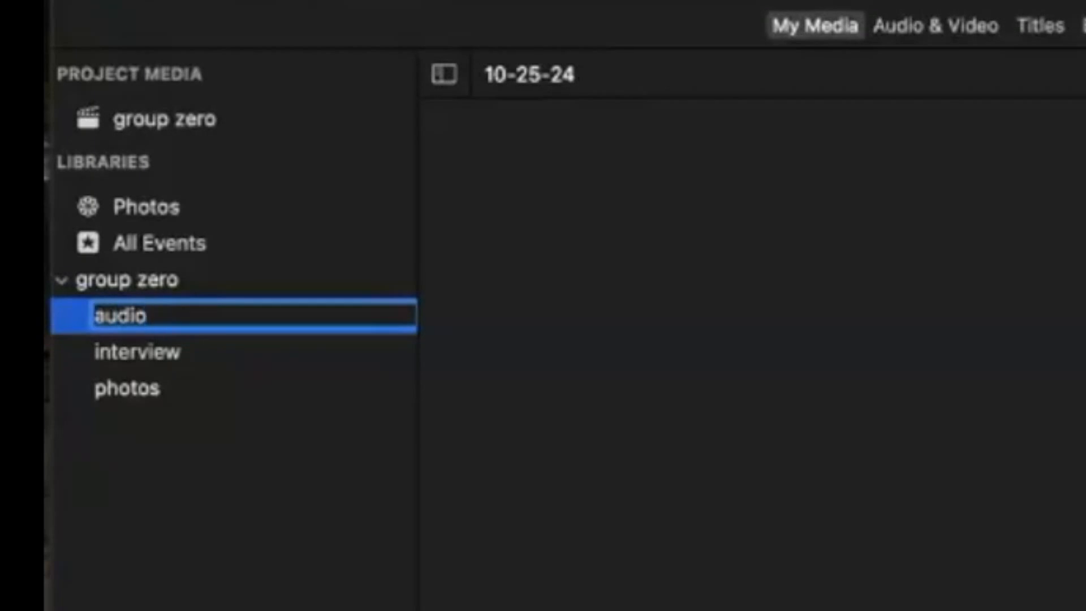
pyautogui.press('Return')
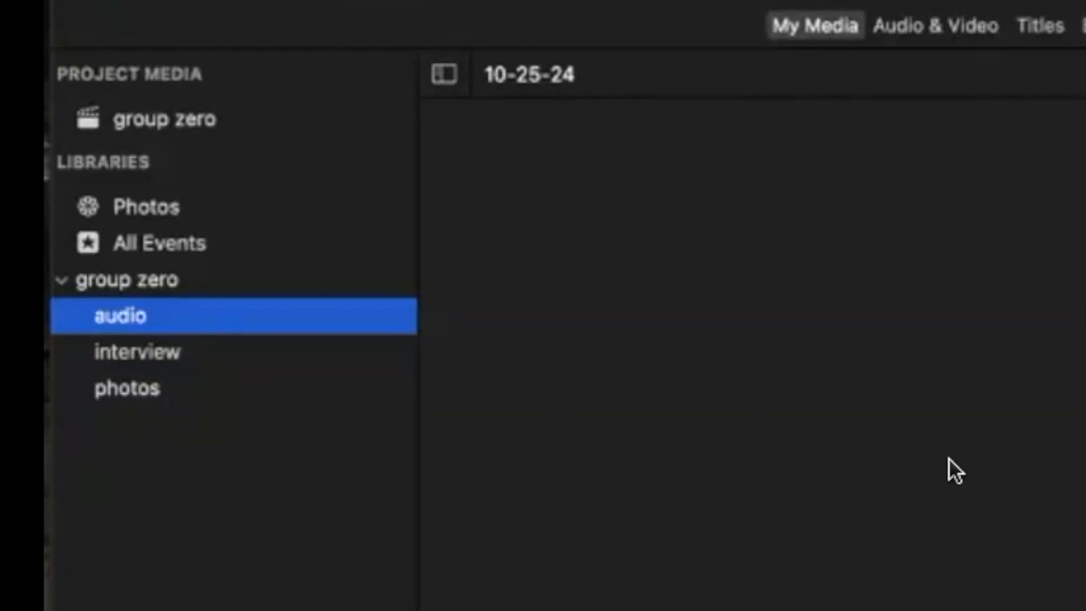
# Show the interview event's media and delete both interview clips from the project timeline.
pyautogui.click(316, 363)
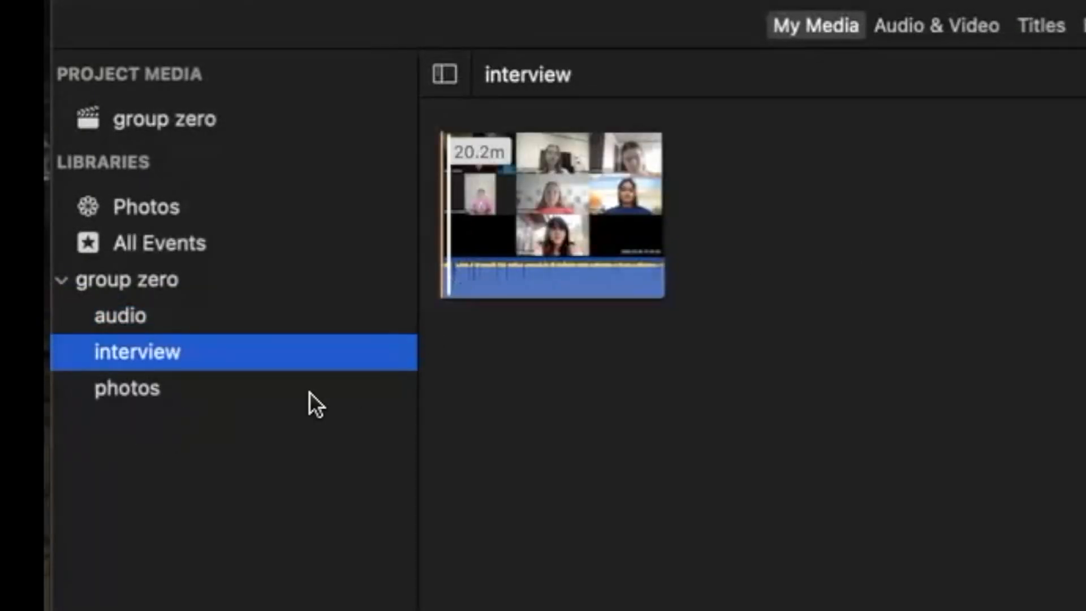
pyautogui.click(226, 388)
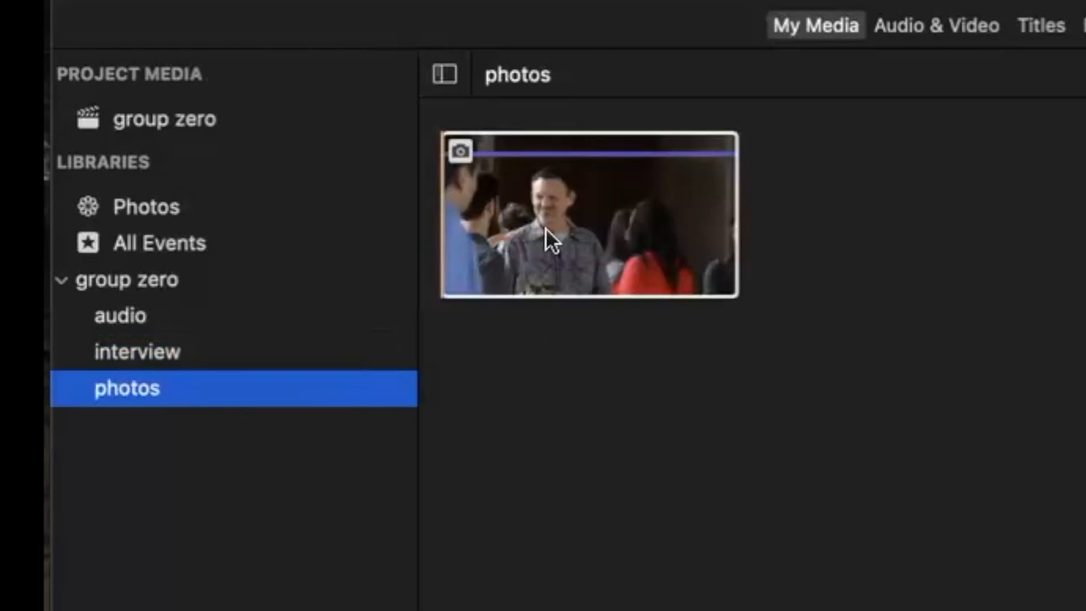
pyautogui.click(205, 352)
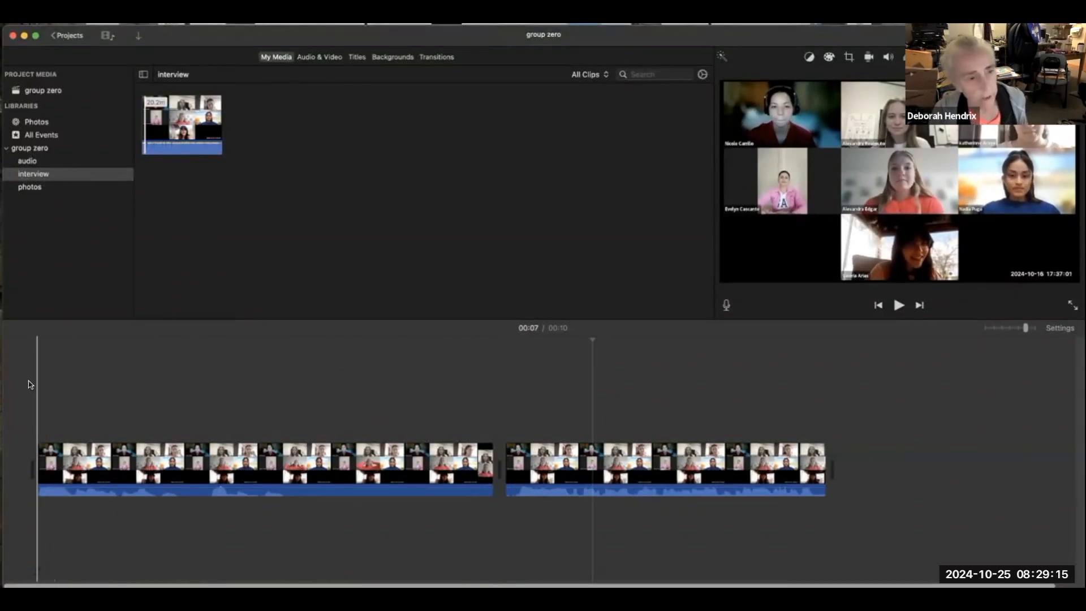
pyautogui.moveTo(31, 387); pyautogui.dragTo(840, 544)
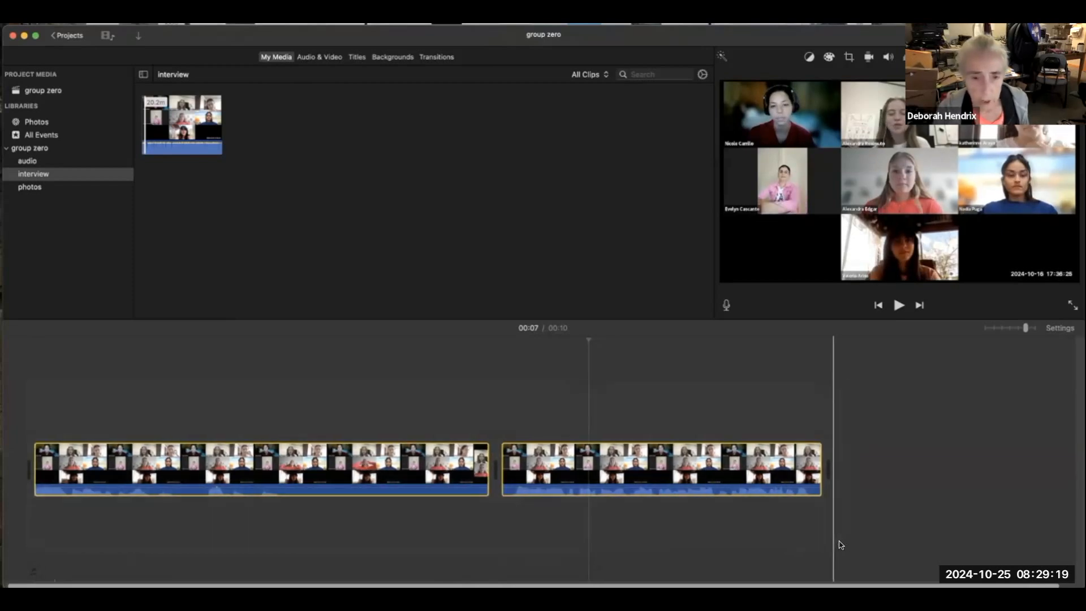
pyautogui.press('Delete')
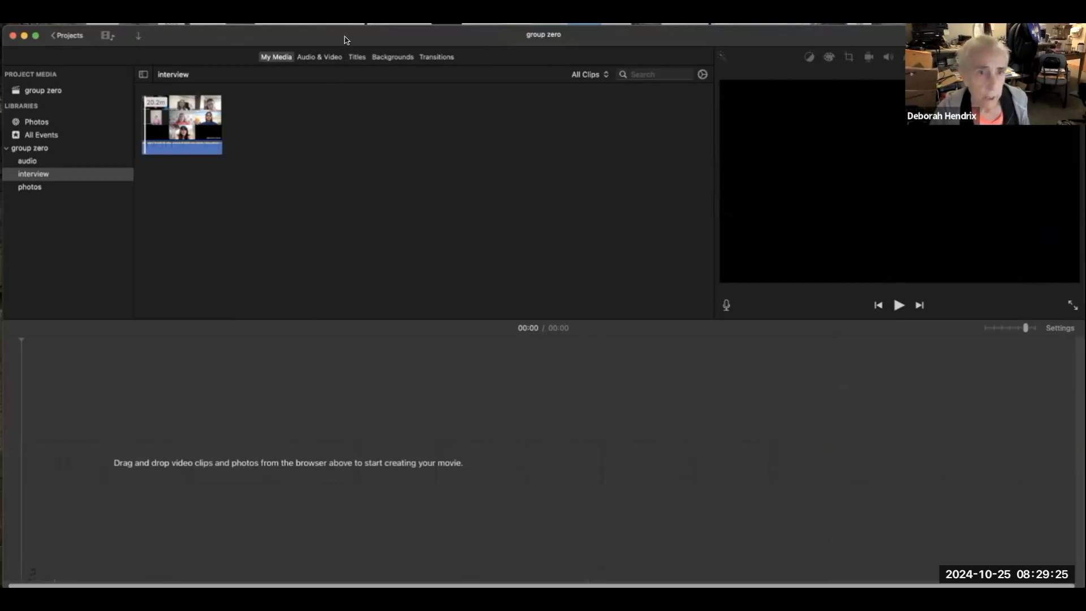
pyautogui.moveTo(347, 50); pyautogui.dragTo(349, 267)
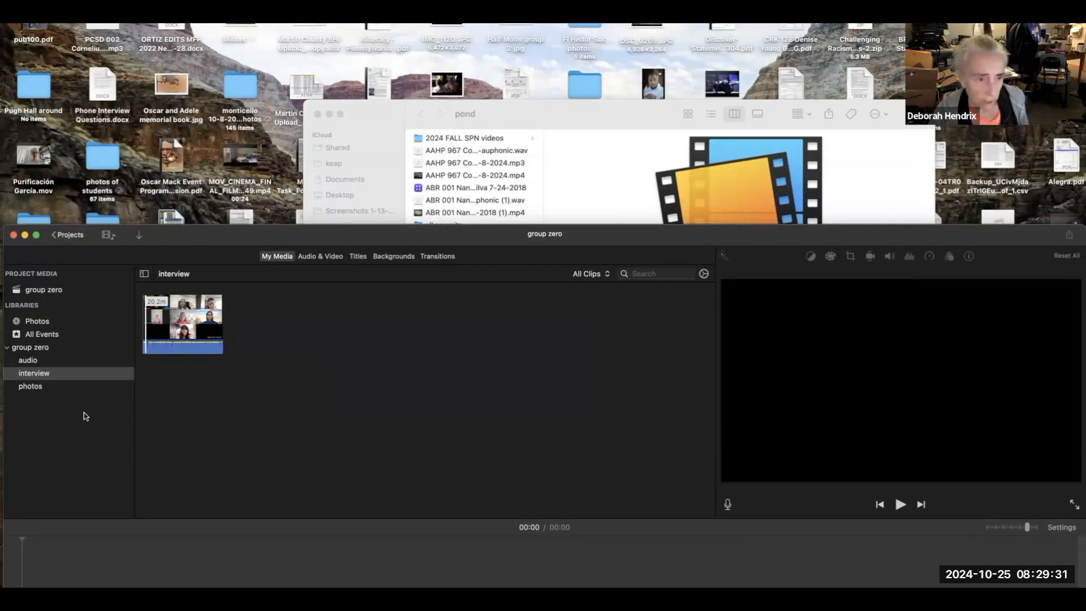
pyautogui.moveTo(518, 109); pyautogui.dragTo(490, 60)
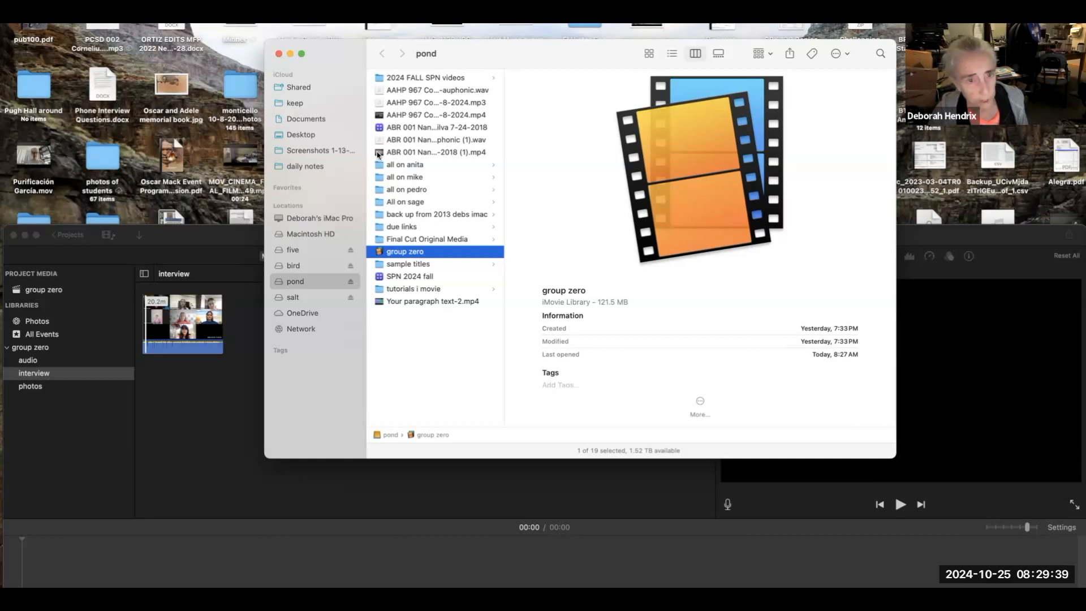
pyautogui.click(246, 239)
pyautogui.moveTo(248, 233); pyautogui.dragTo(264, 189)
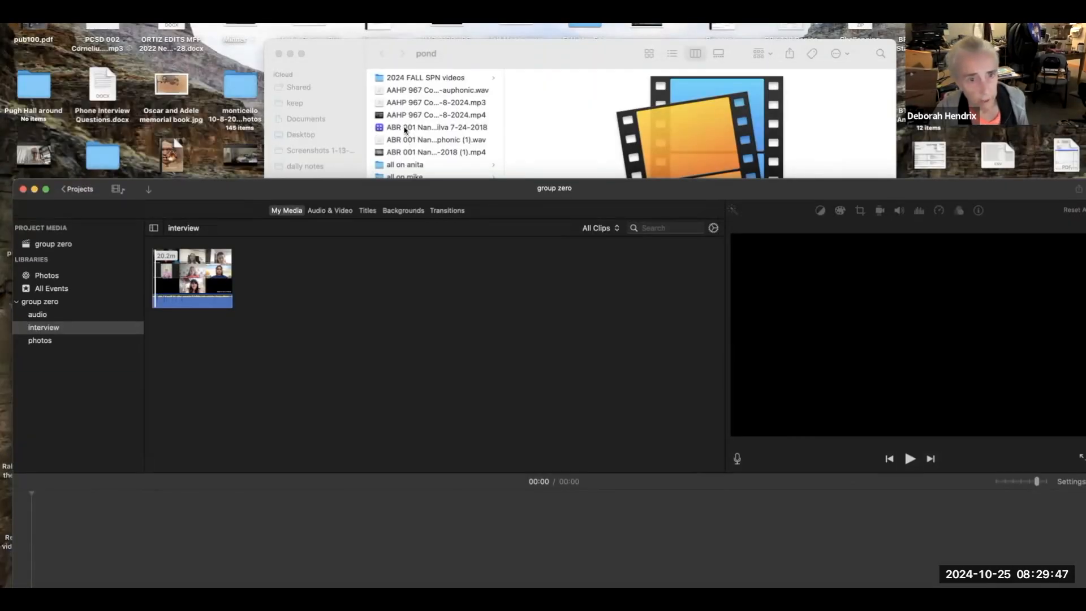
pyautogui.moveTo(413, 188); pyautogui.dragTo(396, 41)
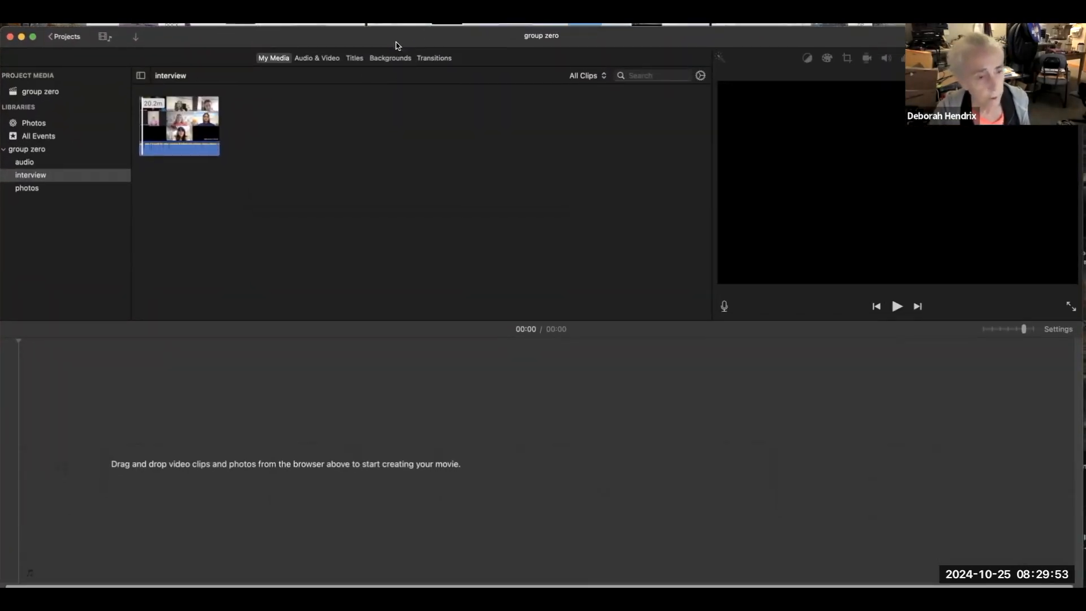
pyautogui.moveTo(400, 42); pyautogui.dragTo(399, 41)
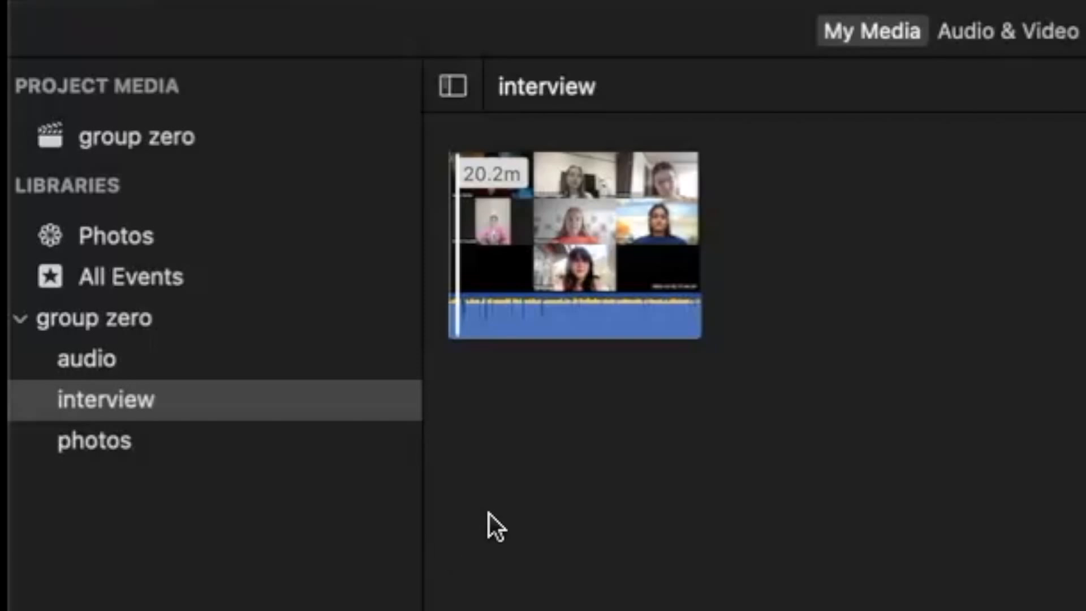
# Delete the synchronized Group 1 recording from the interview event.
pyautogui.click(595, 189)
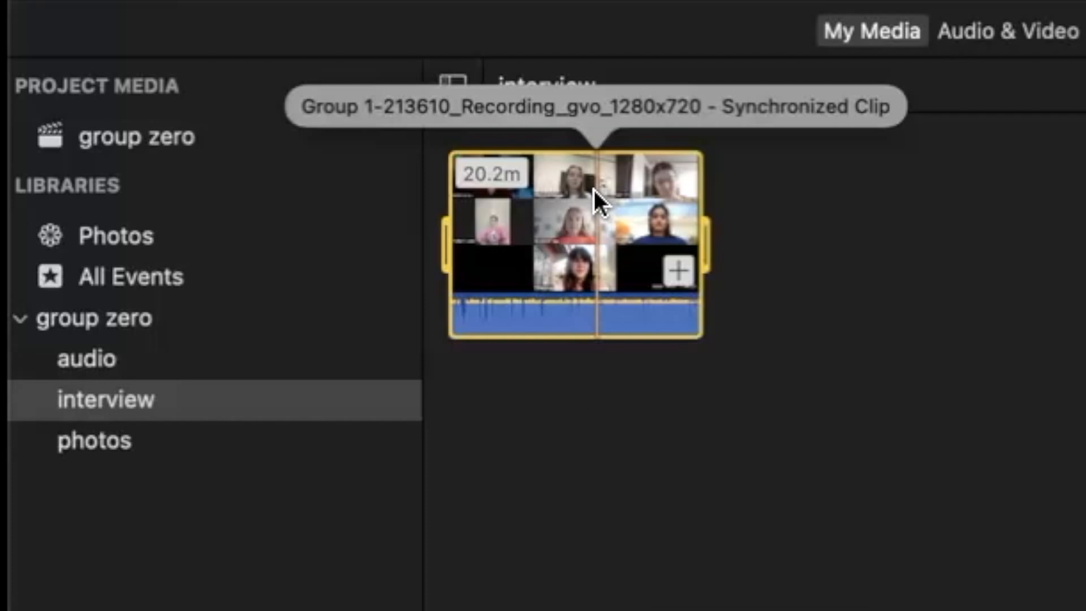
pyautogui.rightClick(594, 189)
pyautogui.click(694, 559)
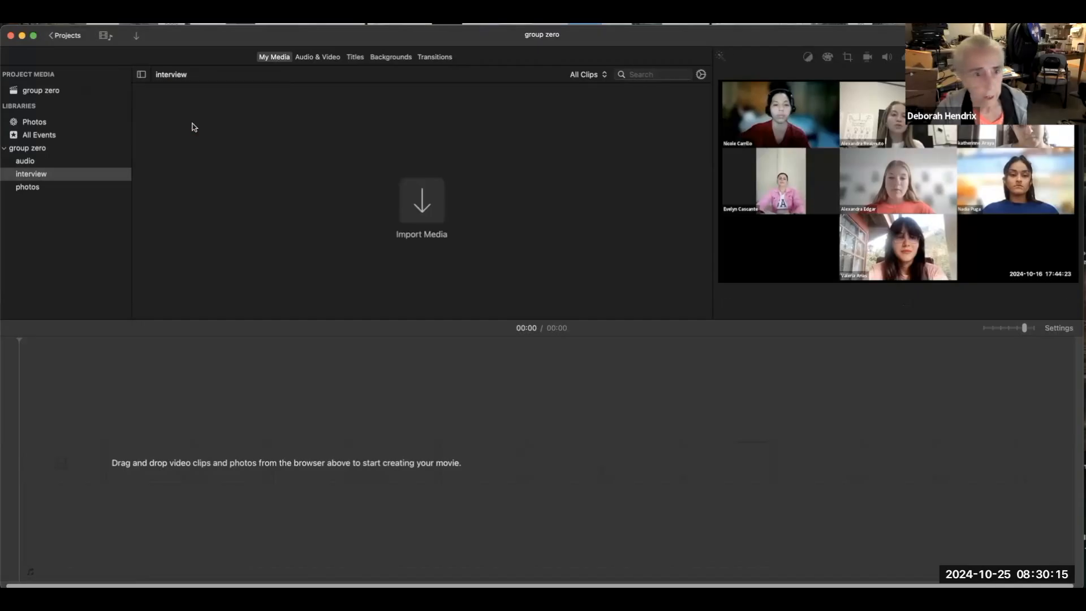
# Uncover the pond Finder window and open the Group 1 folder inside 2024 FALL SPN videos, widening its file list.
pyautogui.click(72, 162)
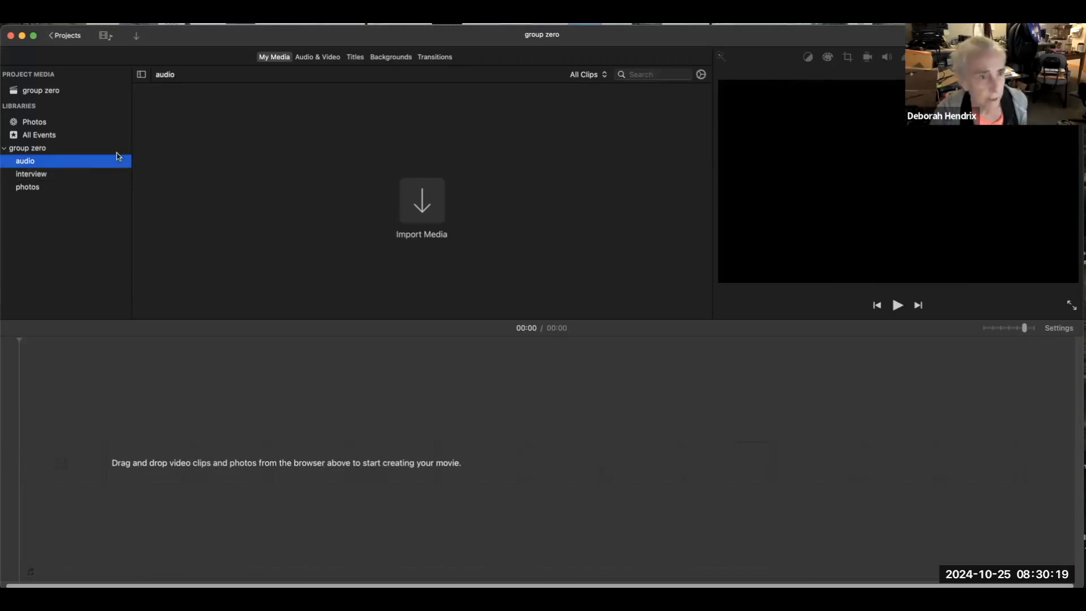
pyautogui.moveTo(231, 39); pyautogui.dragTo(239, 158)
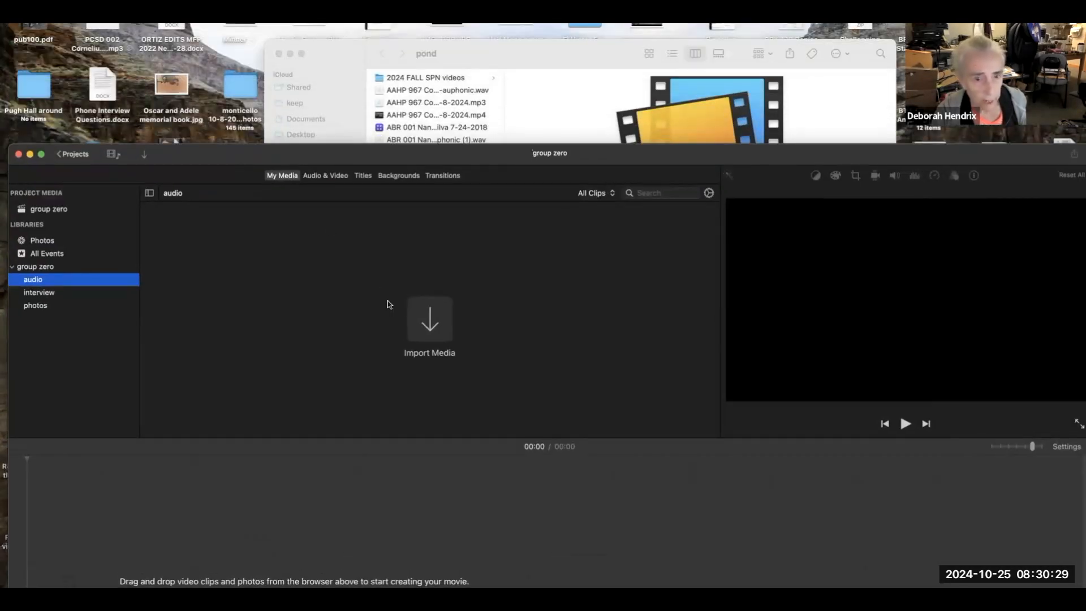
pyautogui.moveTo(263, 156); pyautogui.dragTo(262, 194)
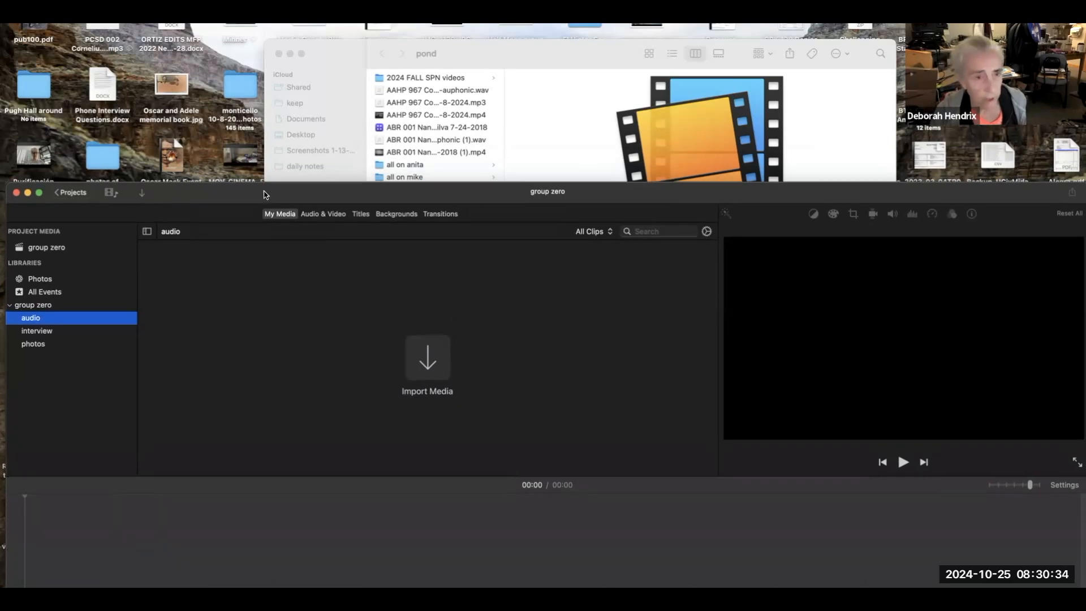
pyautogui.click(381, 79)
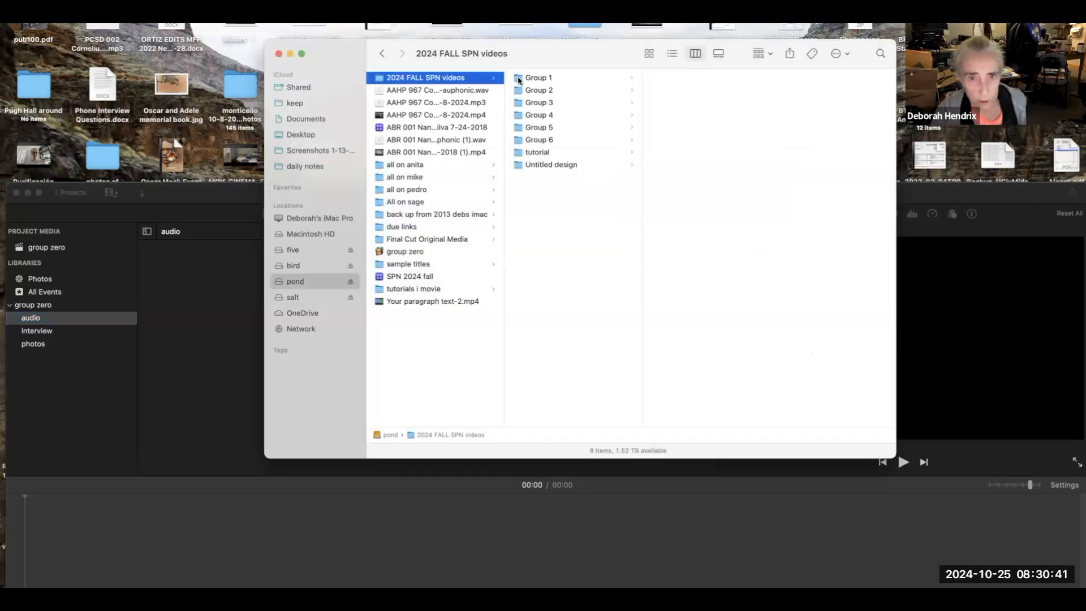
pyautogui.click(518, 81)
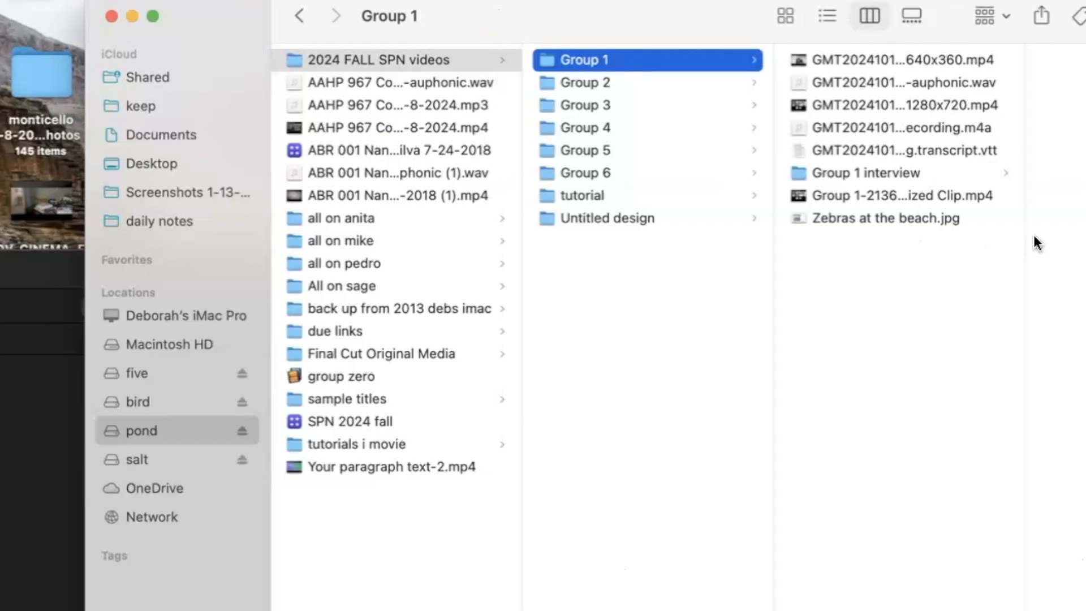
pyautogui.moveTo(1024, 238); pyautogui.dragTo(1085, 238)
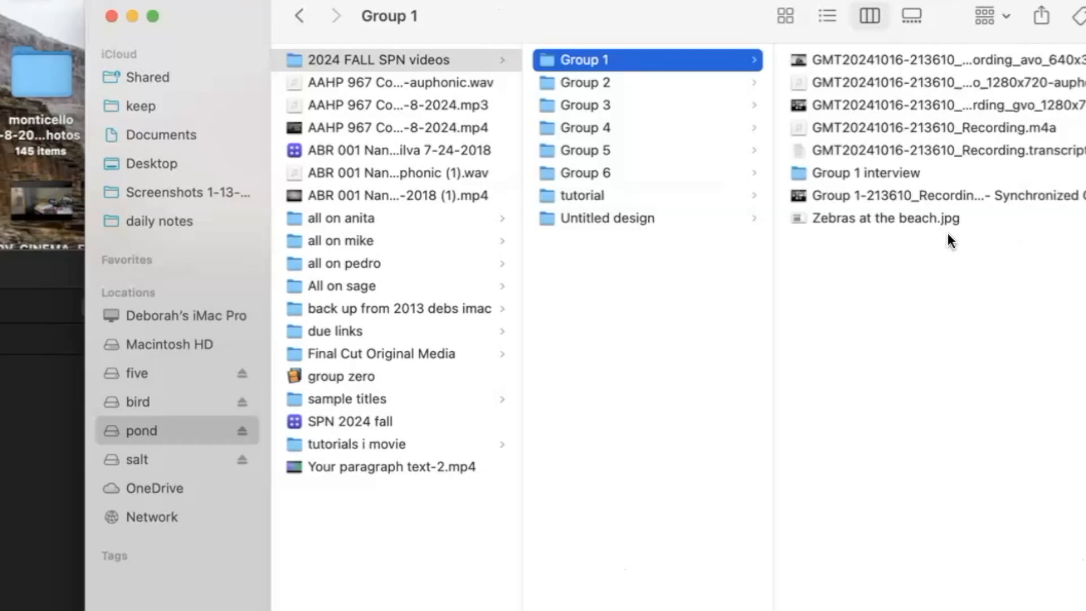
# Import the Group 1-213610 Synchronized Clip.mp4 file from Finder into iMovie's interview event.
pyautogui.click(1058, 192)
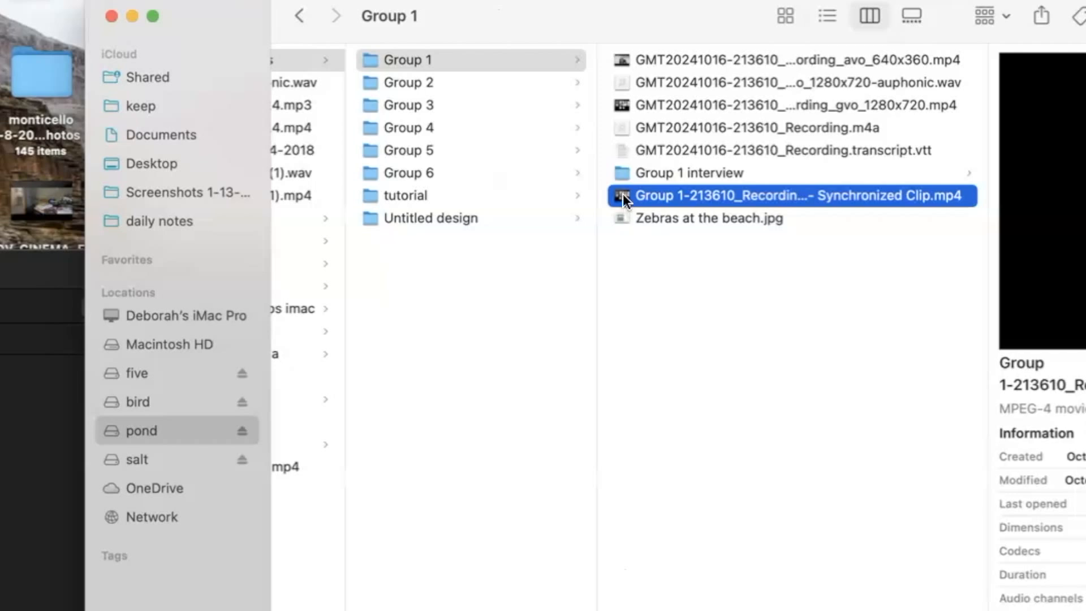
pyautogui.moveTo(620, 193); pyautogui.dragTo(0, 437)
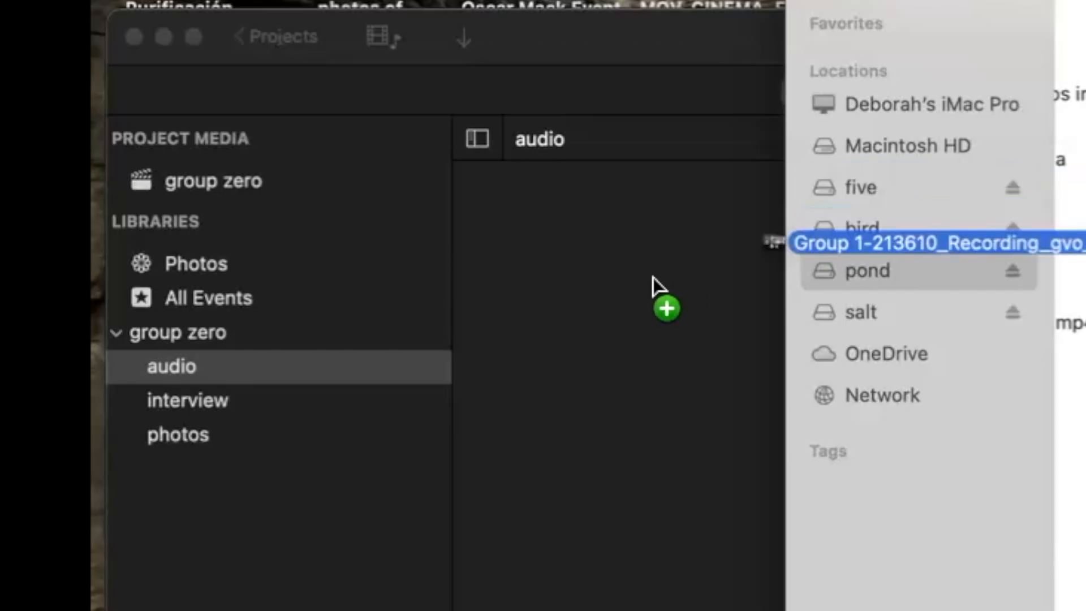
pyautogui.moveTo(653, 277); pyautogui.dragTo(198, 401)
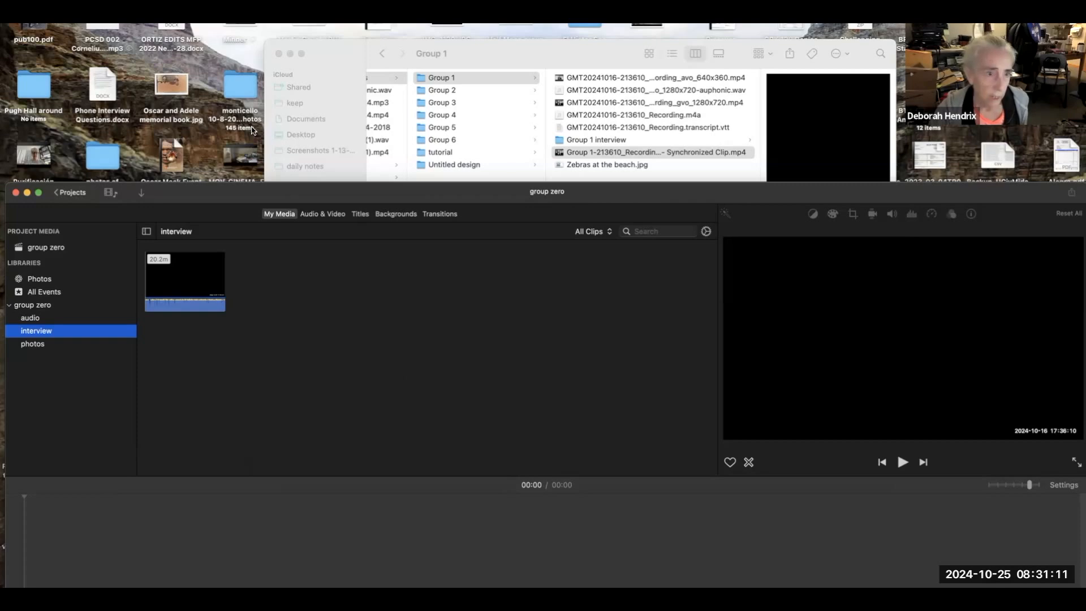
pyautogui.moveTo(253, 184); pyautogui.dragTo(247, 41)
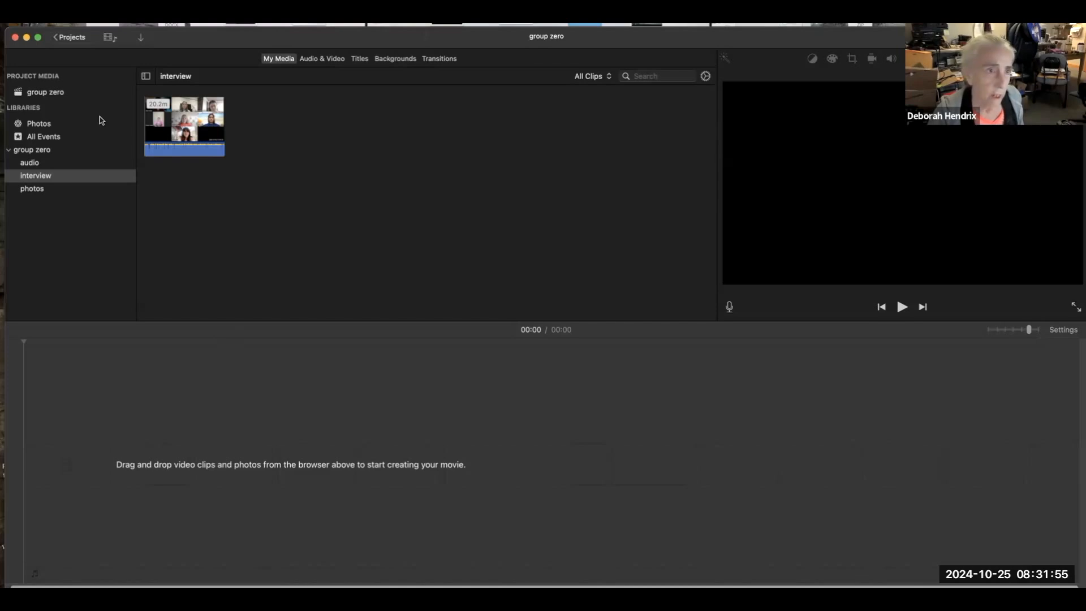
# Go back to the projects overview and reopen the group zero project.
pyautogui.click(73, 38)
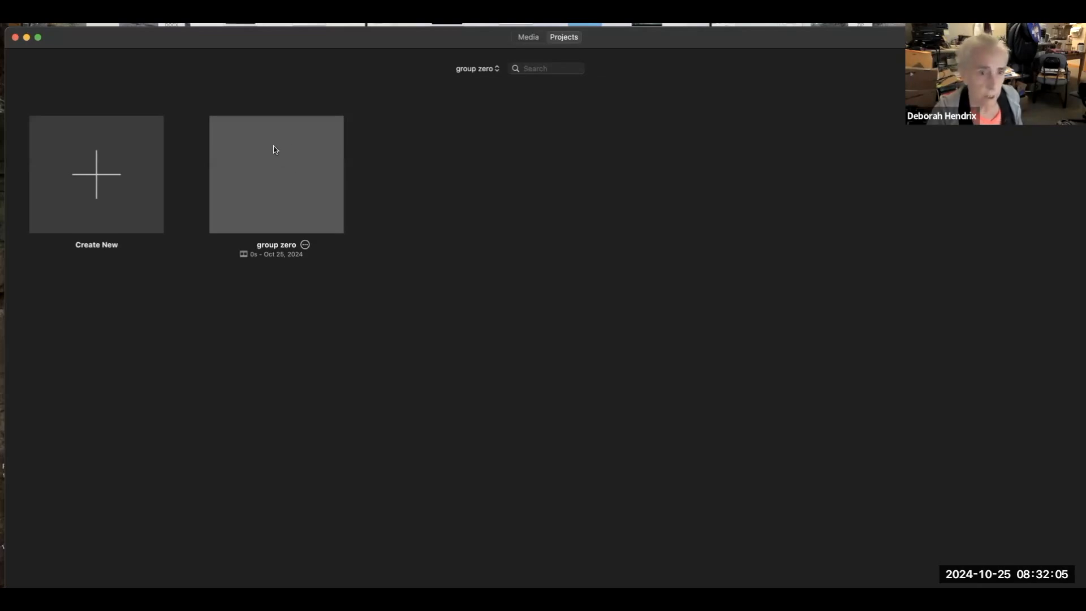
pyautogui.doubleClick(276, 149)
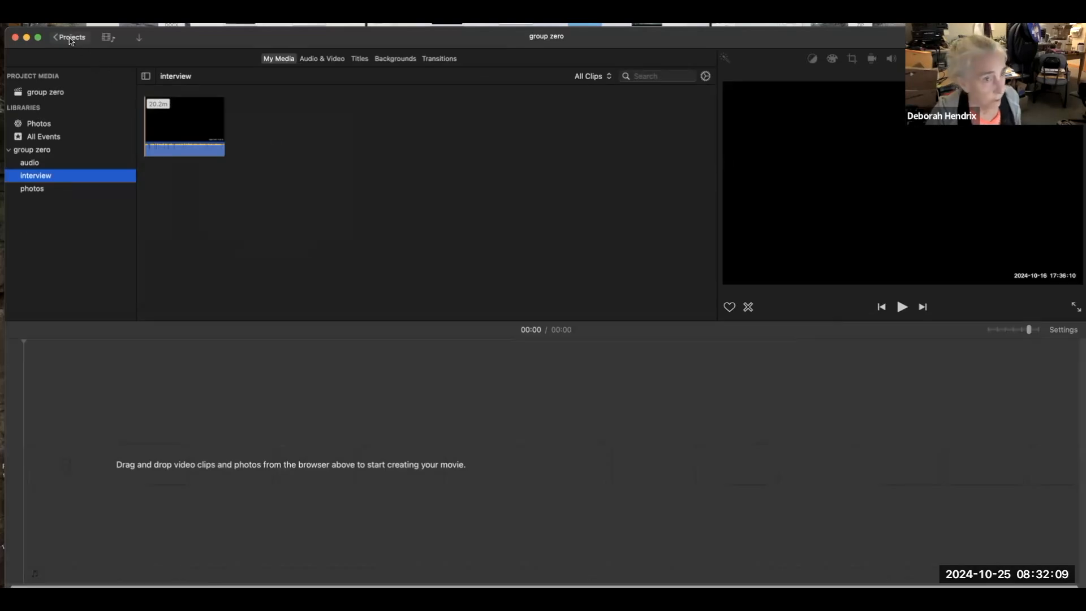
# Leave the group zero project and display the interview event's clip in the Media view.
pyautogui.click(70, 39)
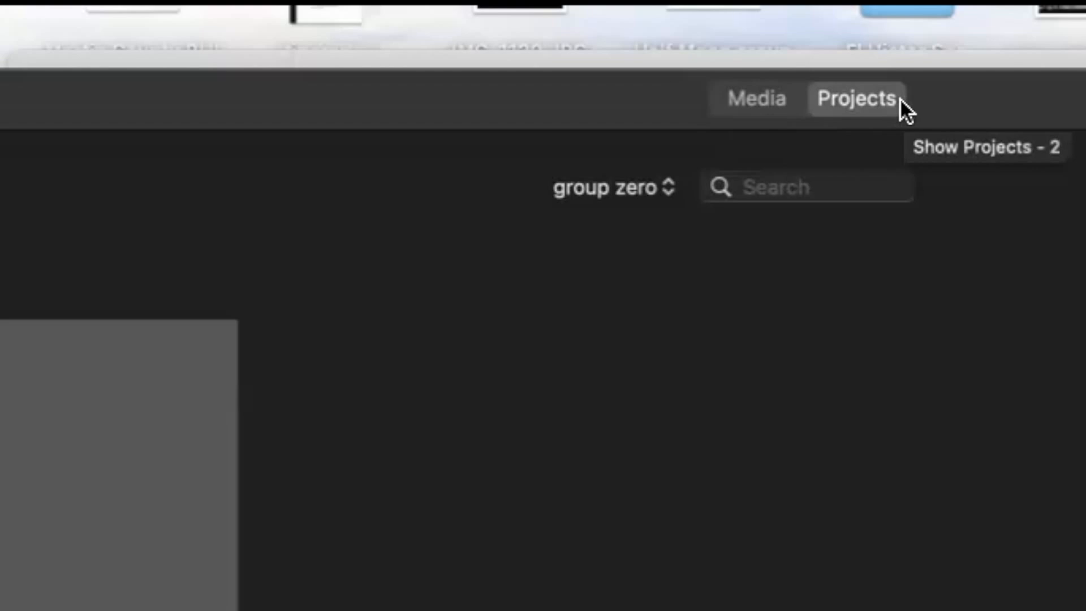
pyautogui.click(752, 100)
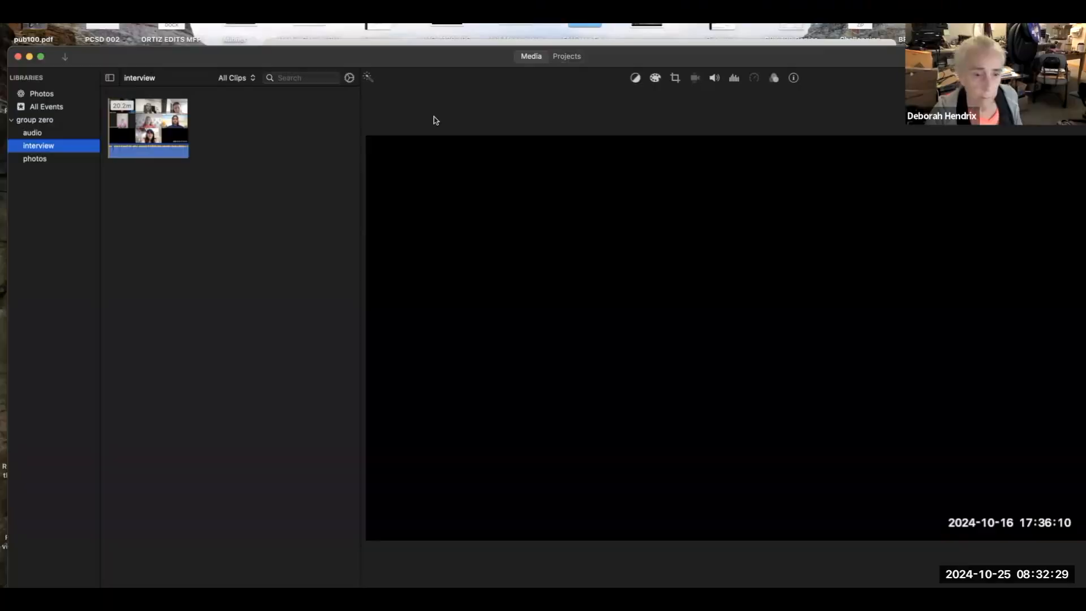
pyautogui.moveTo(494, 78); pyautogui.dragTo(494, 24)
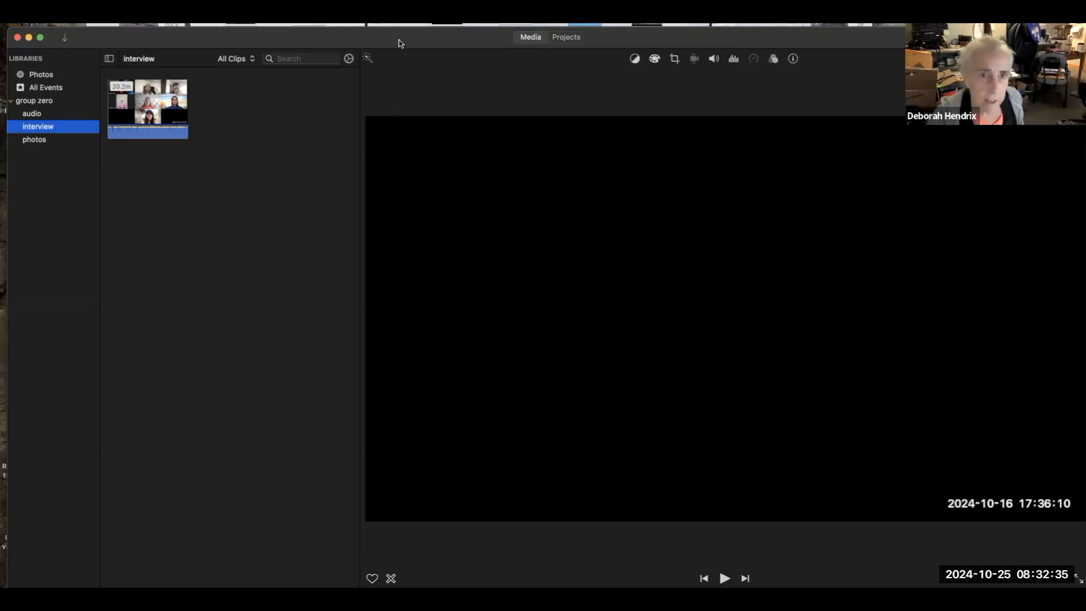
pyautogui.moveTo(400, 43); pyautogui.dragTo(397, 67)
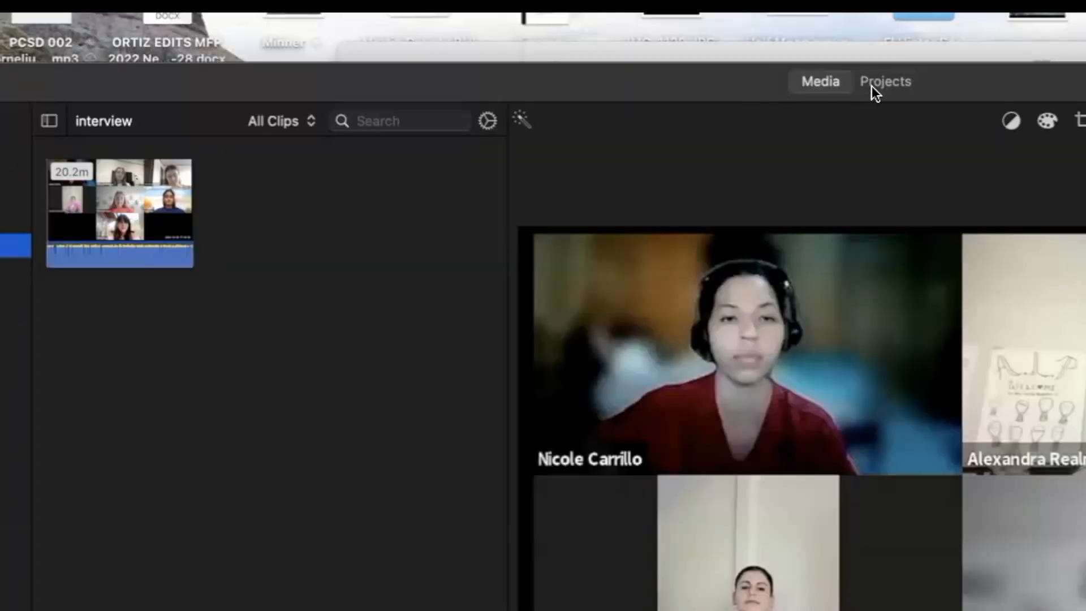
# Reopen the group zero project from the projects overview and select the clip in the interview event.
pyautogui.click(884, 78)
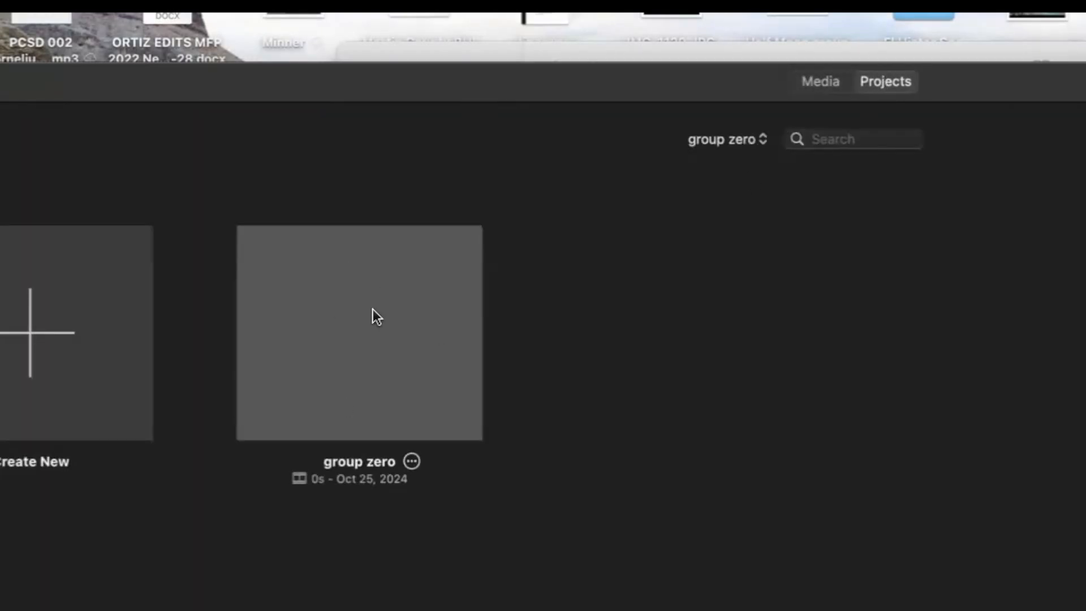
pyautogui.doubleClick(368, 309)
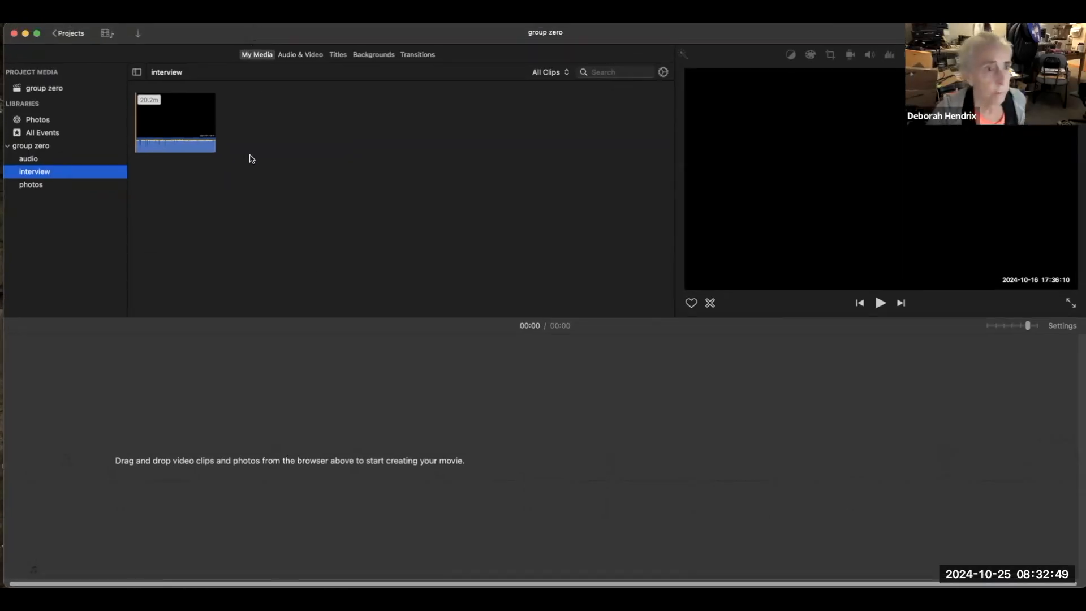
pyautogui.click(148, 125)
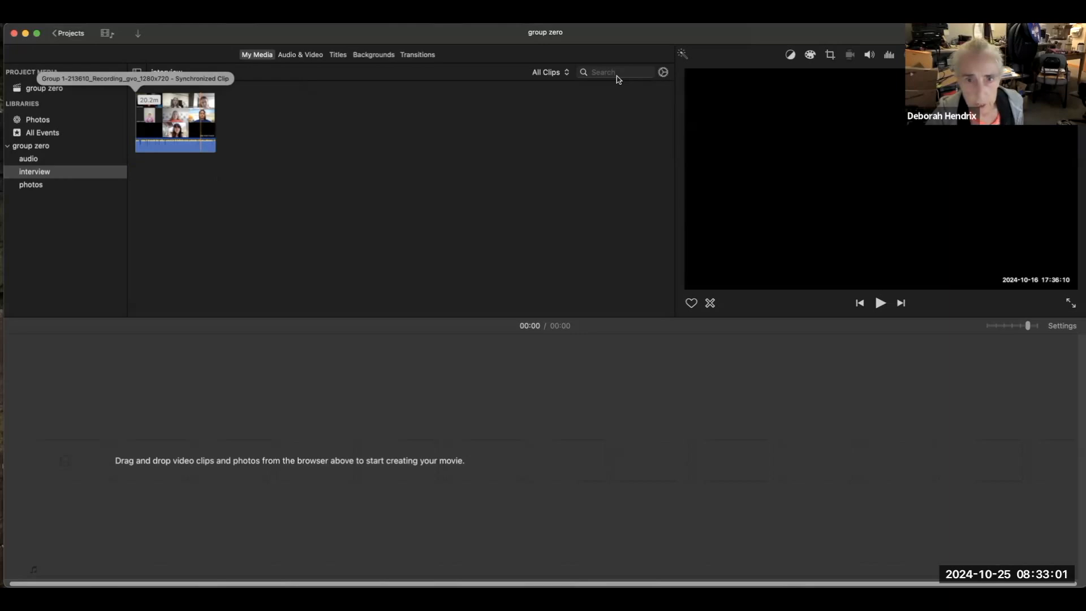
# Expand the interview clip's filmstrip by setting its zoom to 10s, keeping audio waveforms shown.
pyautogui.click(664, 73)
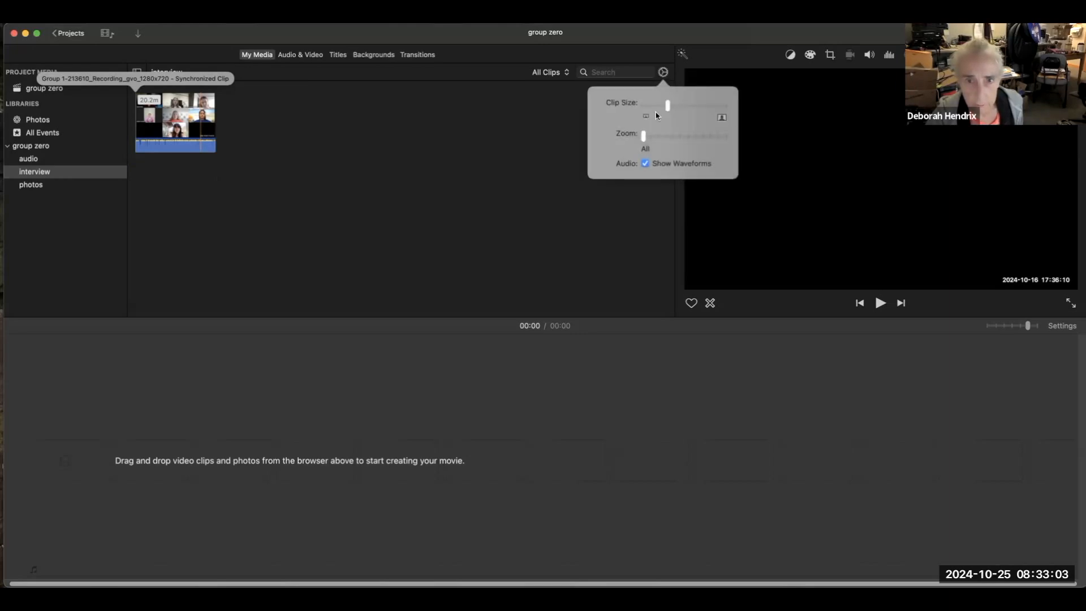
pyautogui.moveTo(655, 138); pyautogui.dragTo(660, 134)
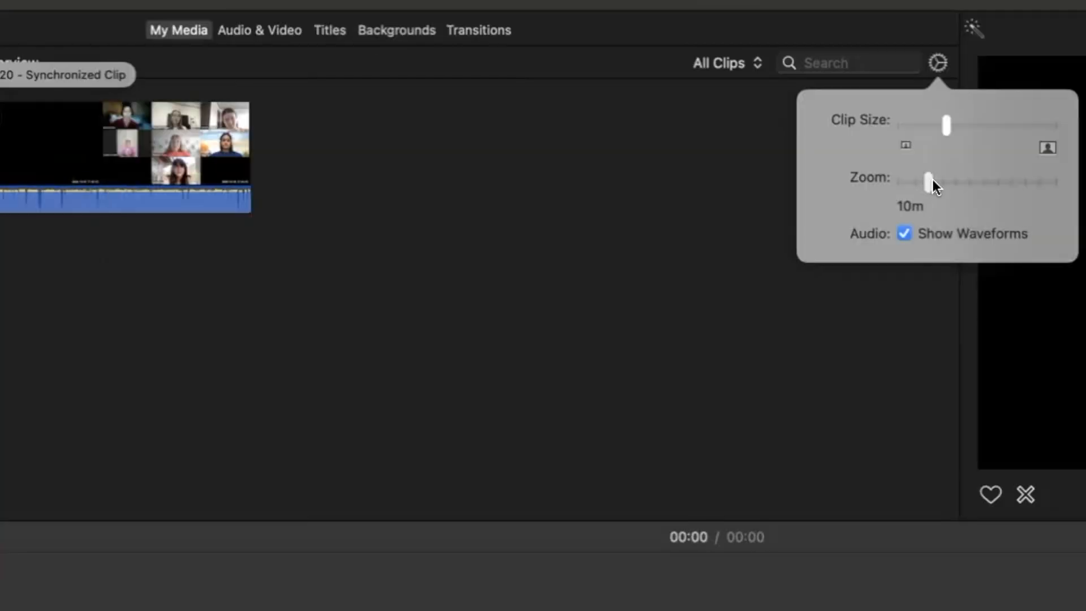
pyautogui.moveTo(943, 178); pyautogui.dragTo(995, 181)
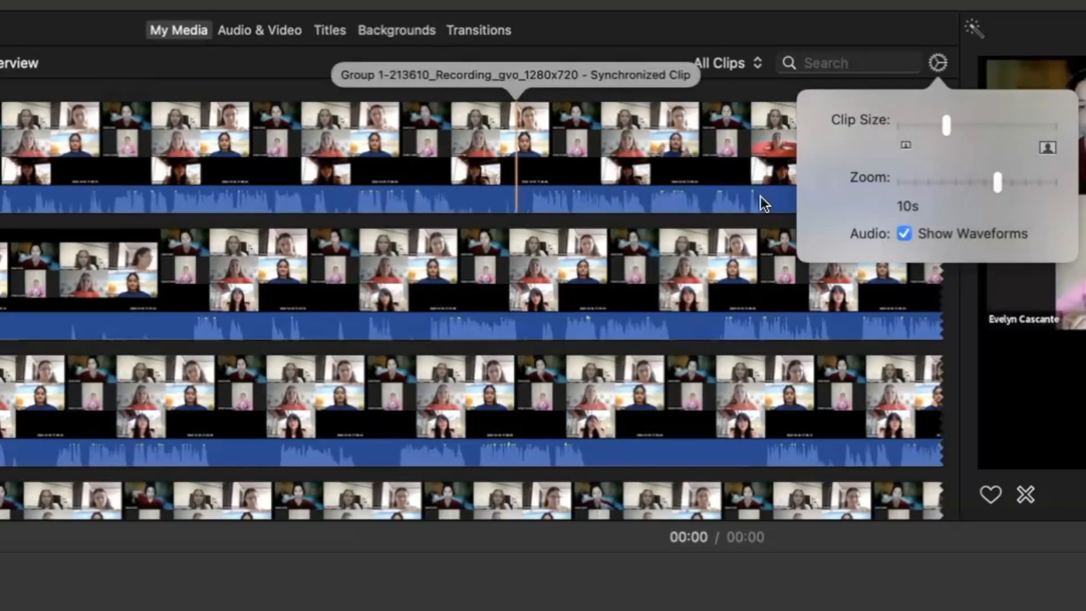
pyautogui.click(905, 232)
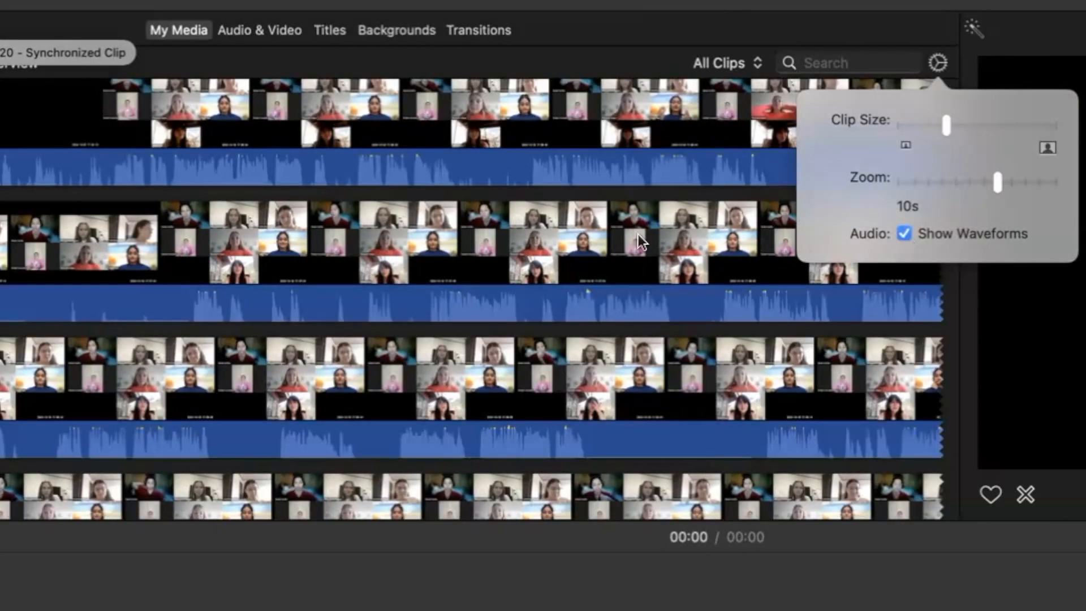
pyautogui.scroll(1, 215, 179)
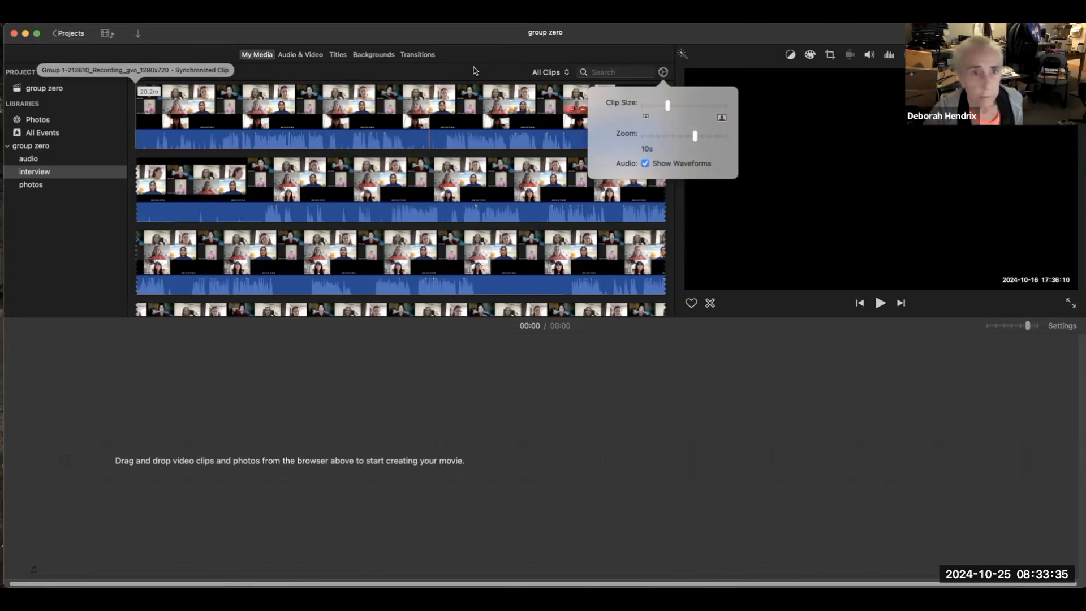
pyautogui.click(477, 71)
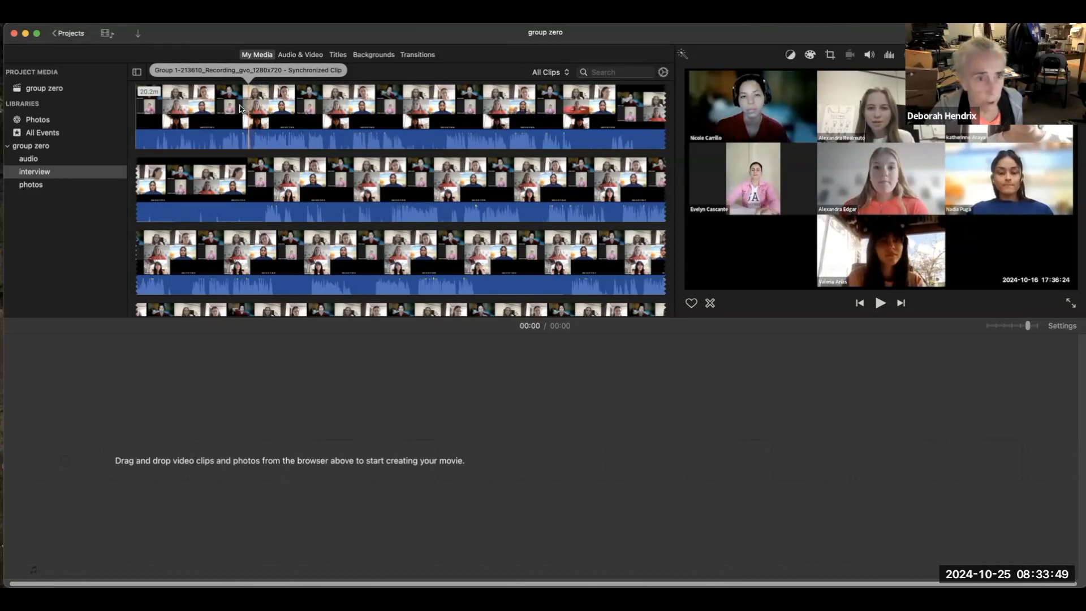
# Play the interview clip, mark the first spoken passage in its opening row as a range, favorite it, and clear the range.
pyautogui.click(221, 134)
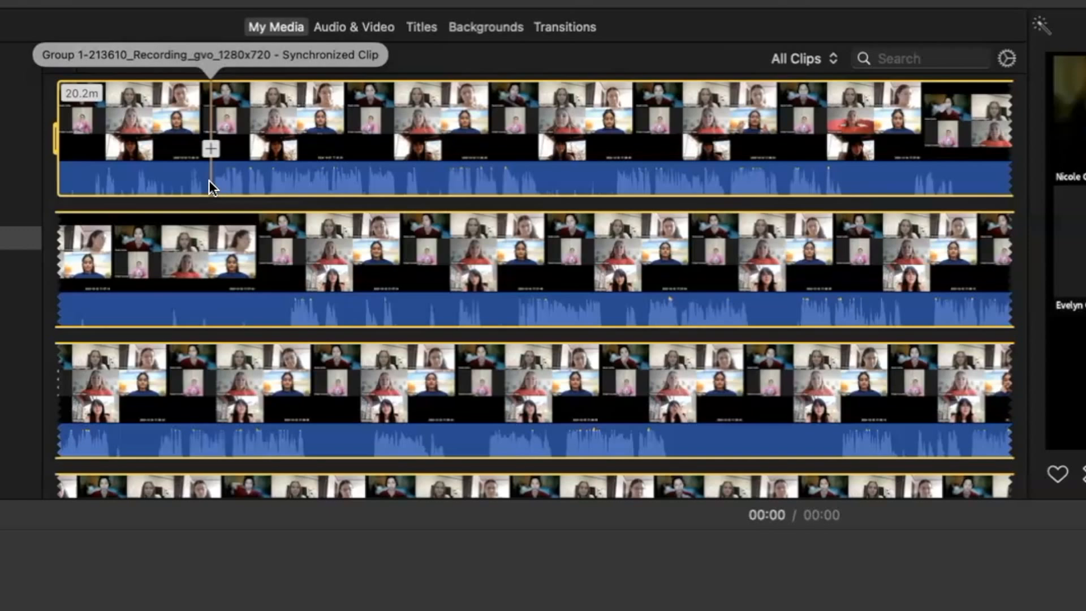
pyautogui.press('space')
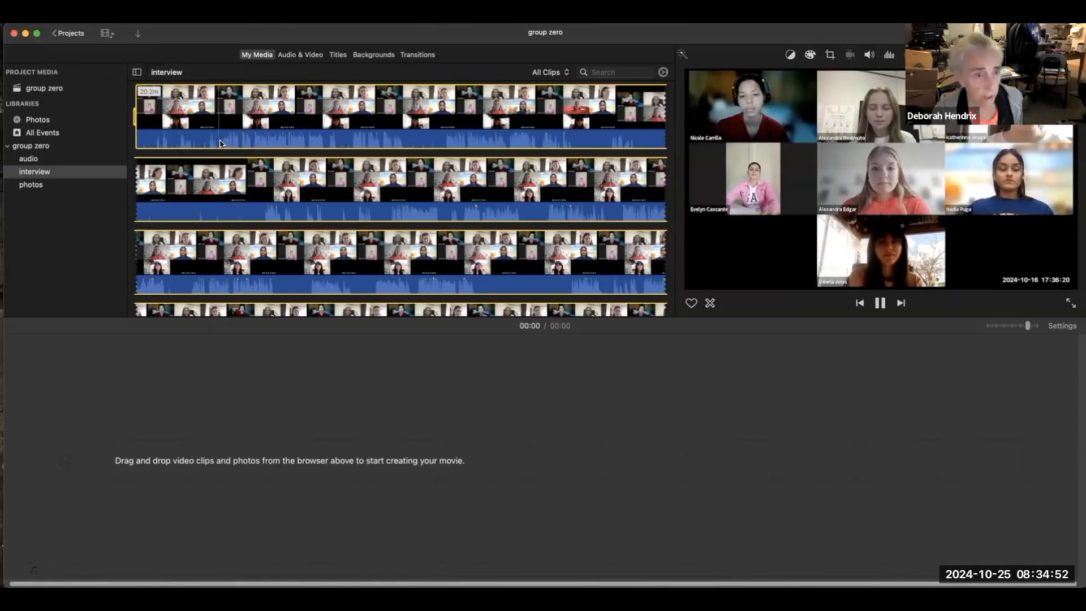
pyautogui.press('space')
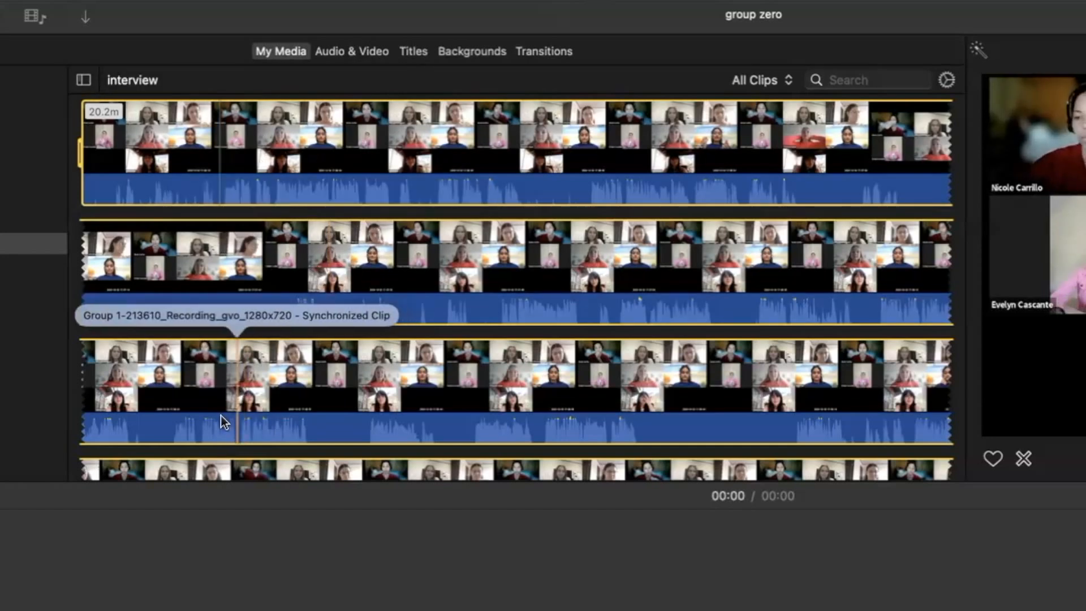
pyautogui.click(218, 190)
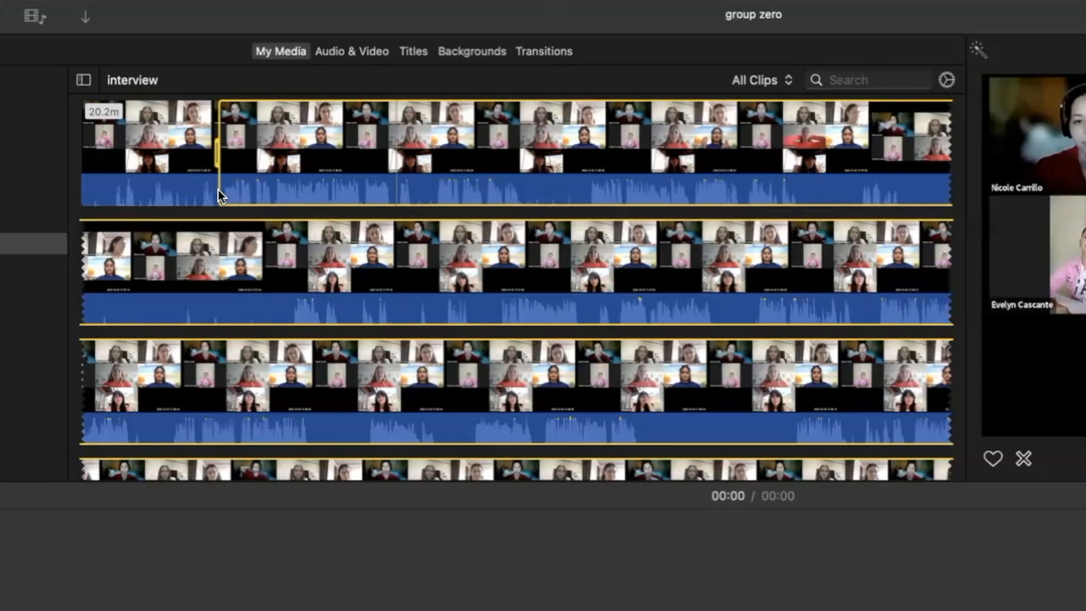
pyautogui.click(218, 189)
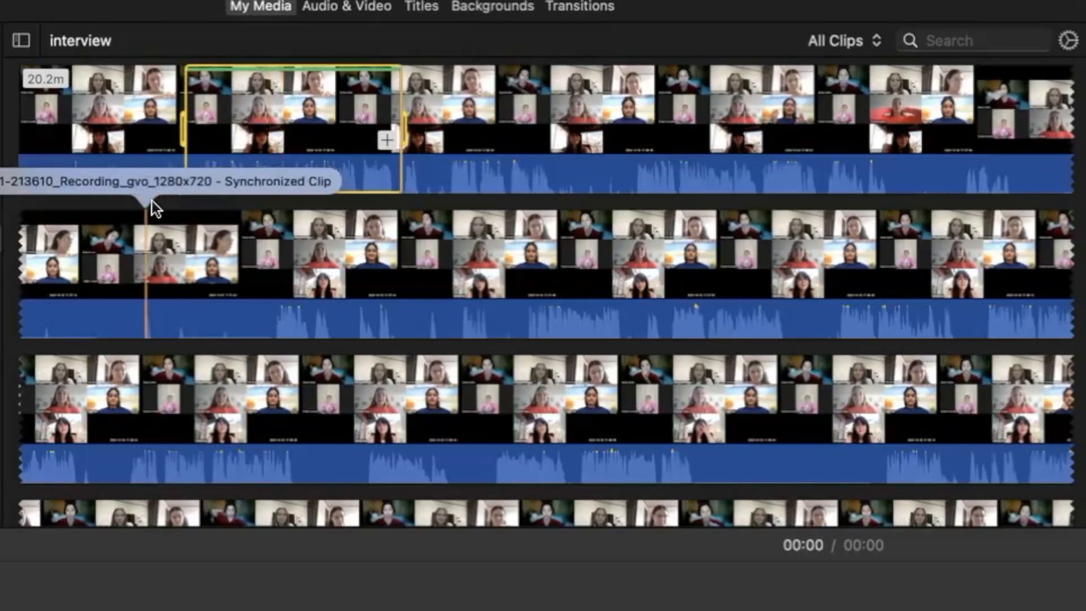
pyautogui.click(166, 203)
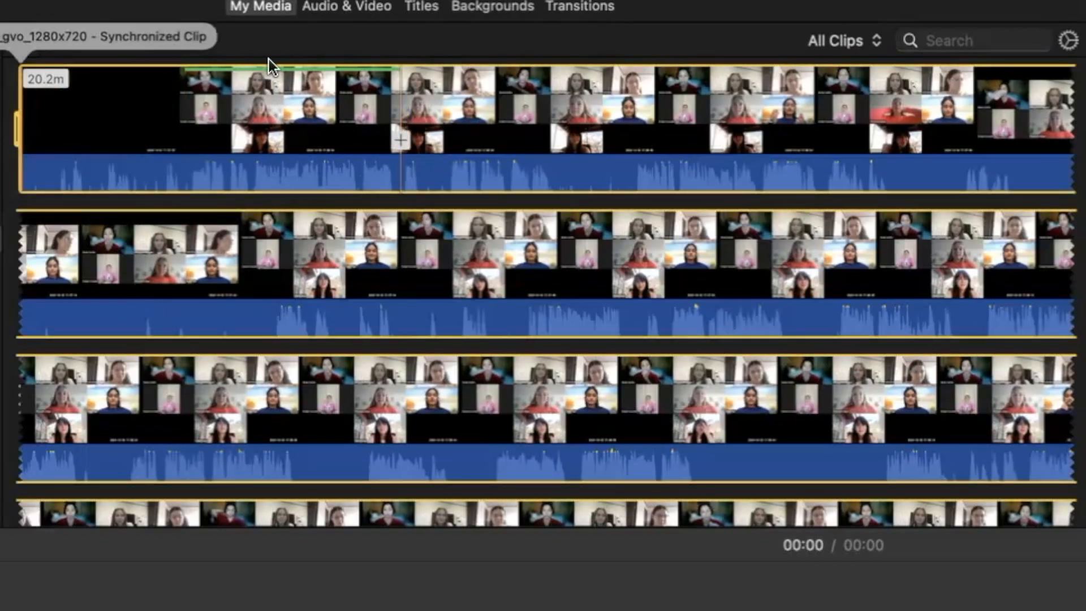
pyautogui.click(619, 42)
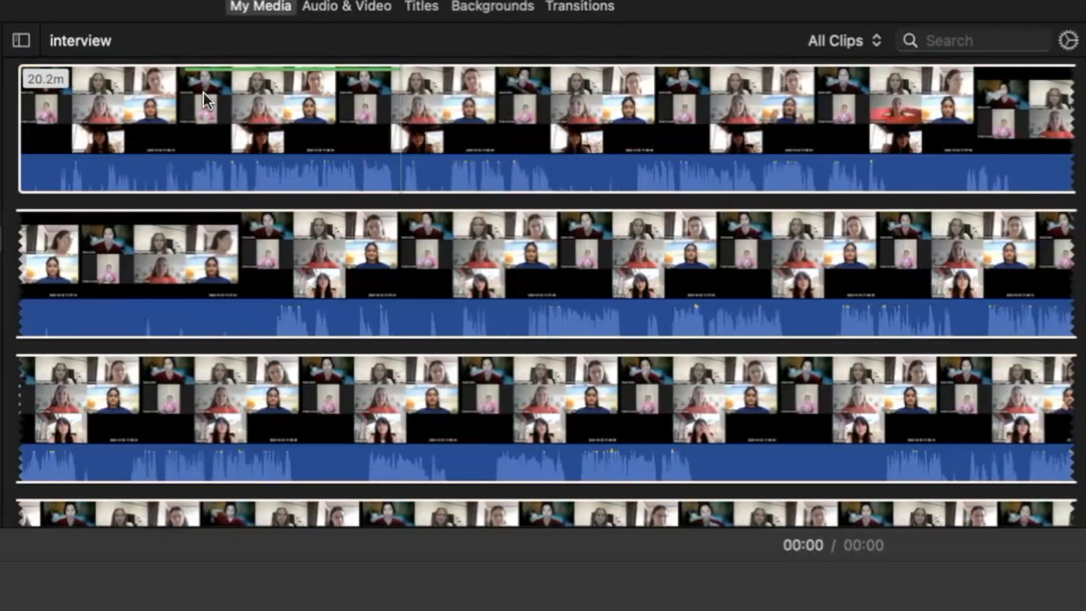
# Play on from after the first favorite, mark the next spoken passage of about 17 s, and favorite it.
pyautogui.click(224, 81)
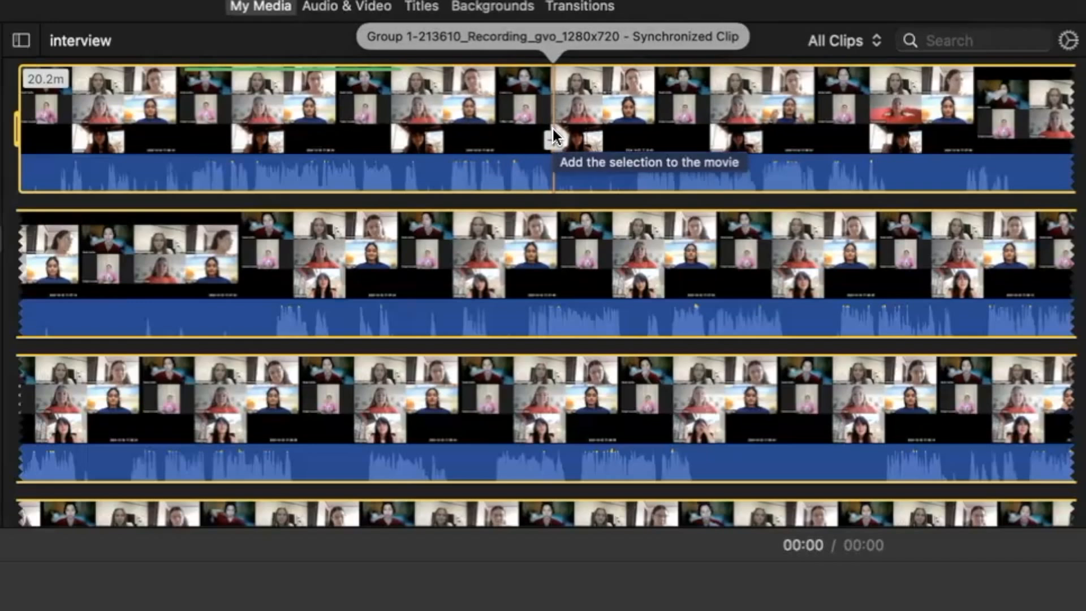
pyautogui.press('space')
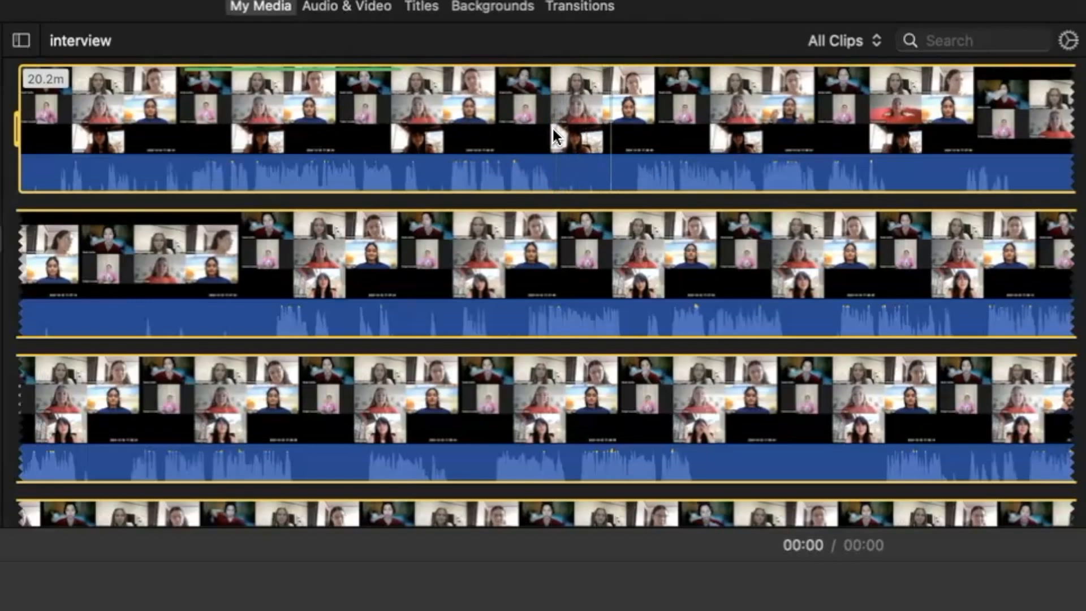
pyautogui.press('i')
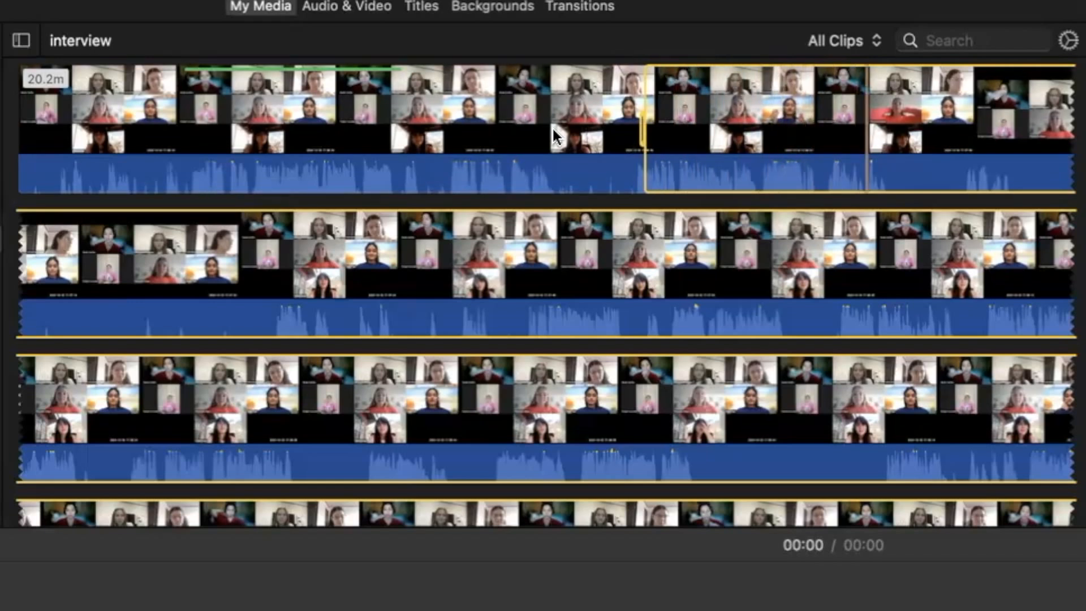
pyautogui.press('o')
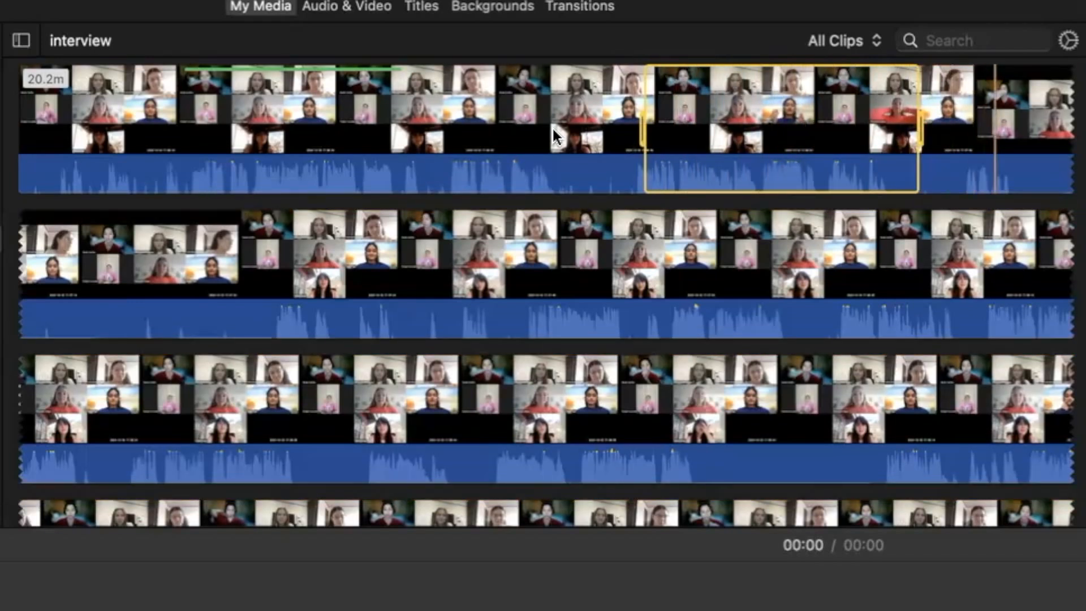
pyautogui.press('f')
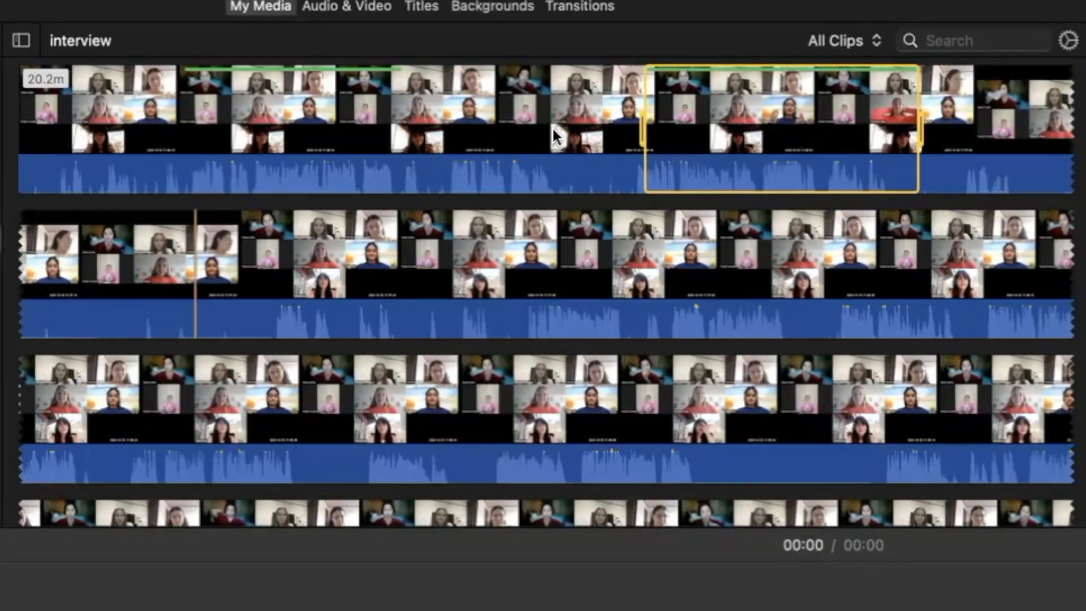
# Mark a third passage of about 14 s in the second filmstrip row during playback, favorite it, and stop playback.
pyautogui.press('i')
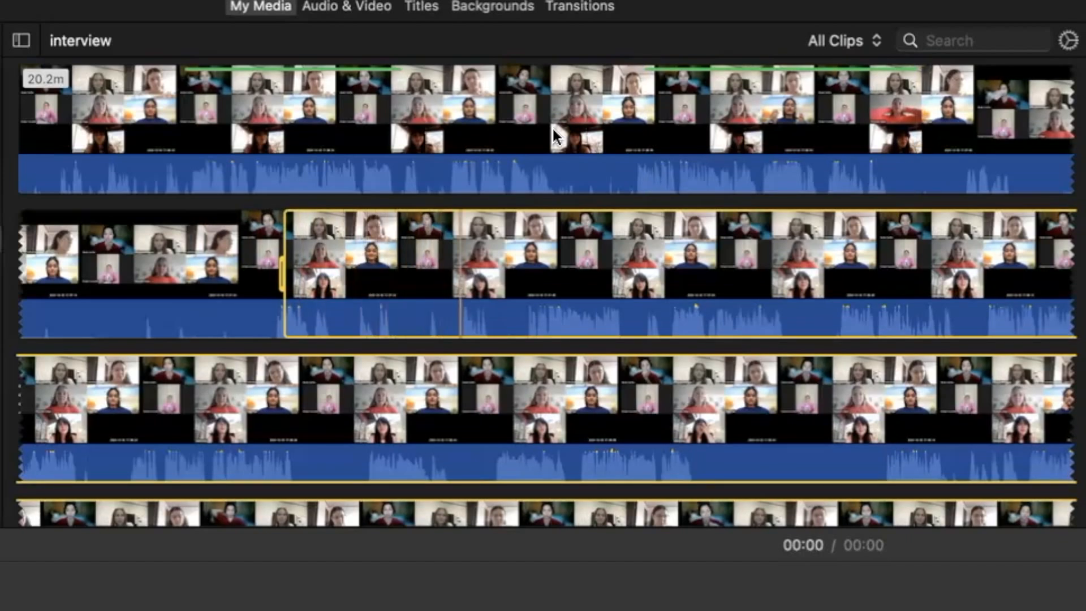
pyautogui.press('o')
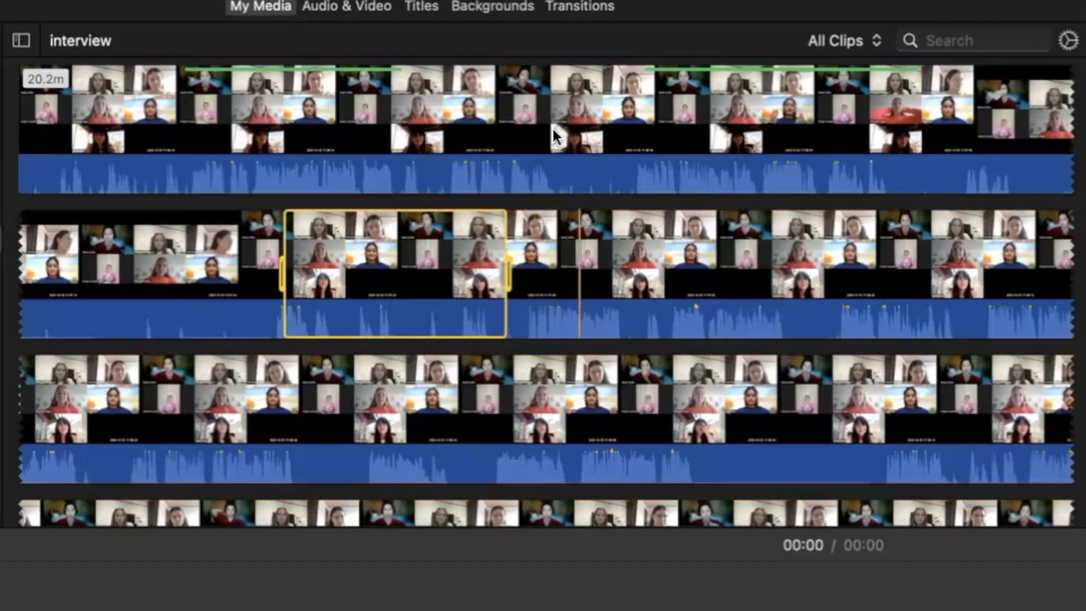
pyautogui.press('f')
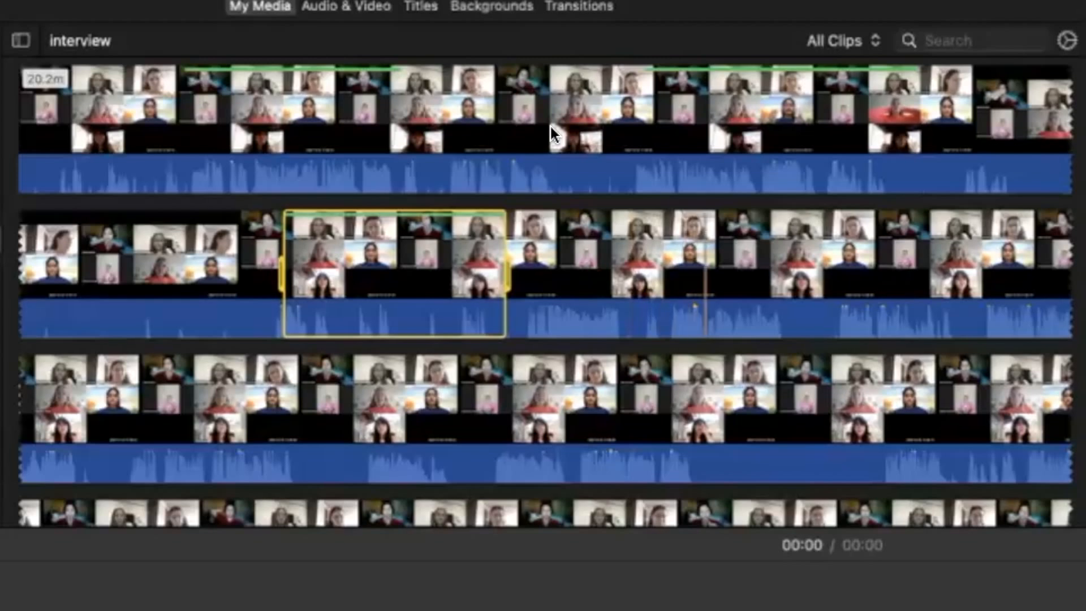
pyautogui.press('space')
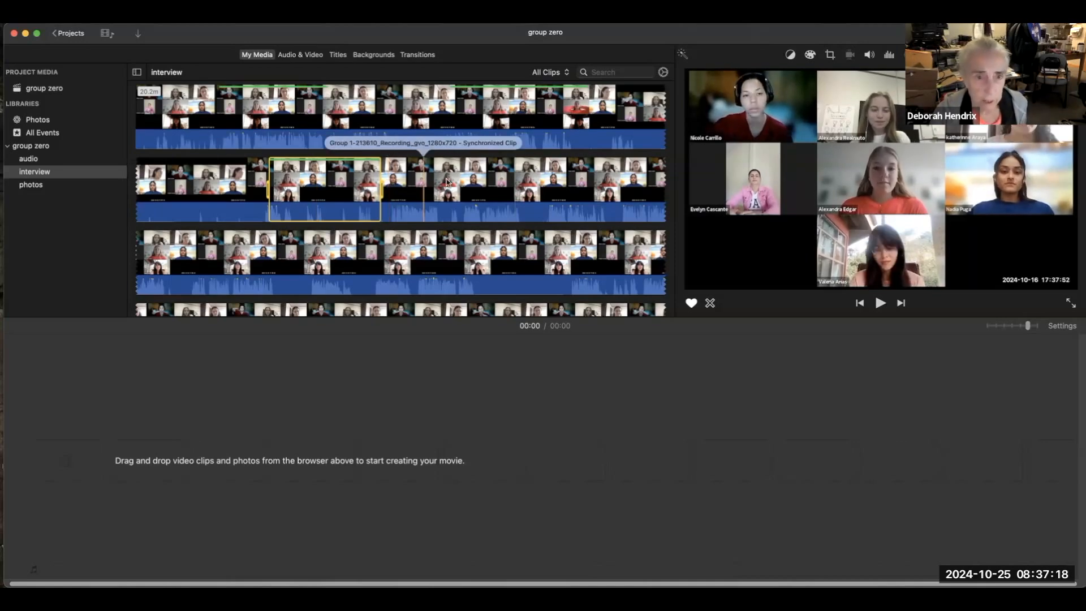
# Look through the rest of the interview filmstrip and filter the event's clips to Favorites.
pyautogui.scroll(-3, 447, 182)
pyautogui.scroll(5, 447, 182)
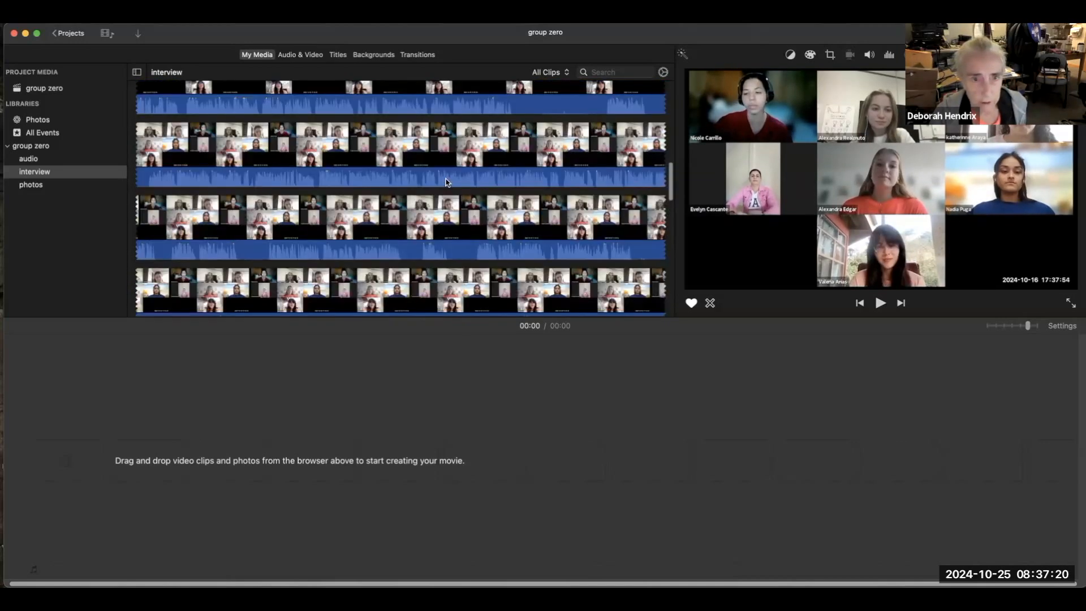
pyautogui.scroll(3, 447, 182)
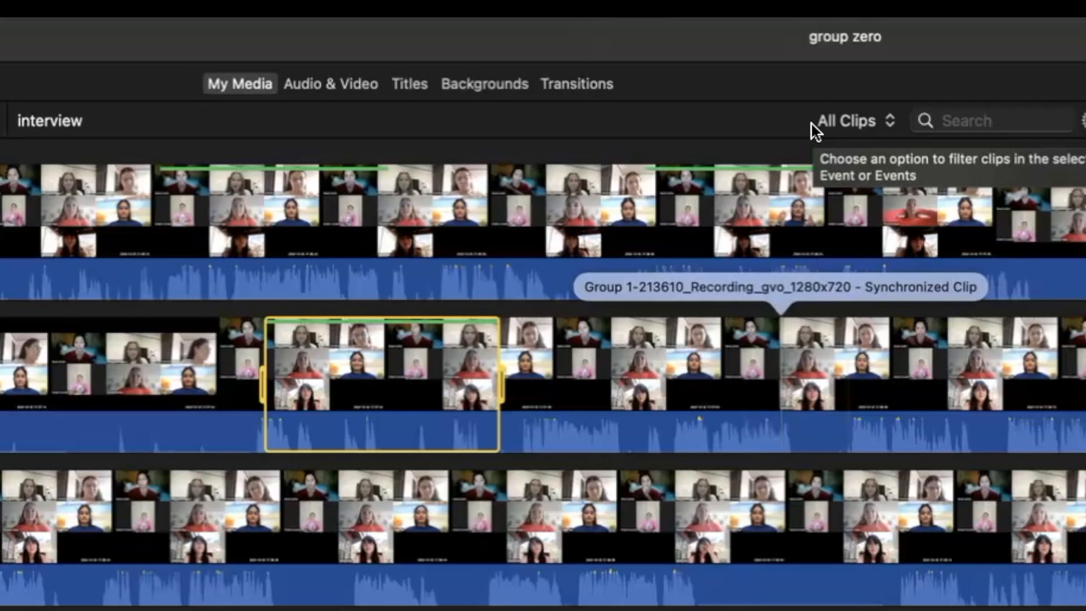
pyautogui.click(889, 127)
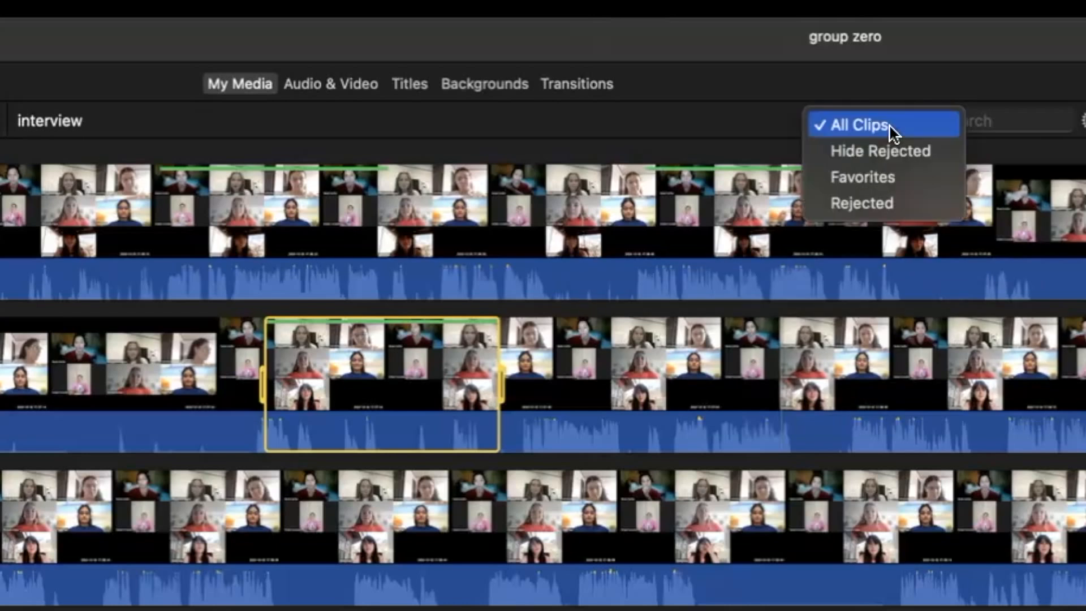
pyautogui.click(885, 177)
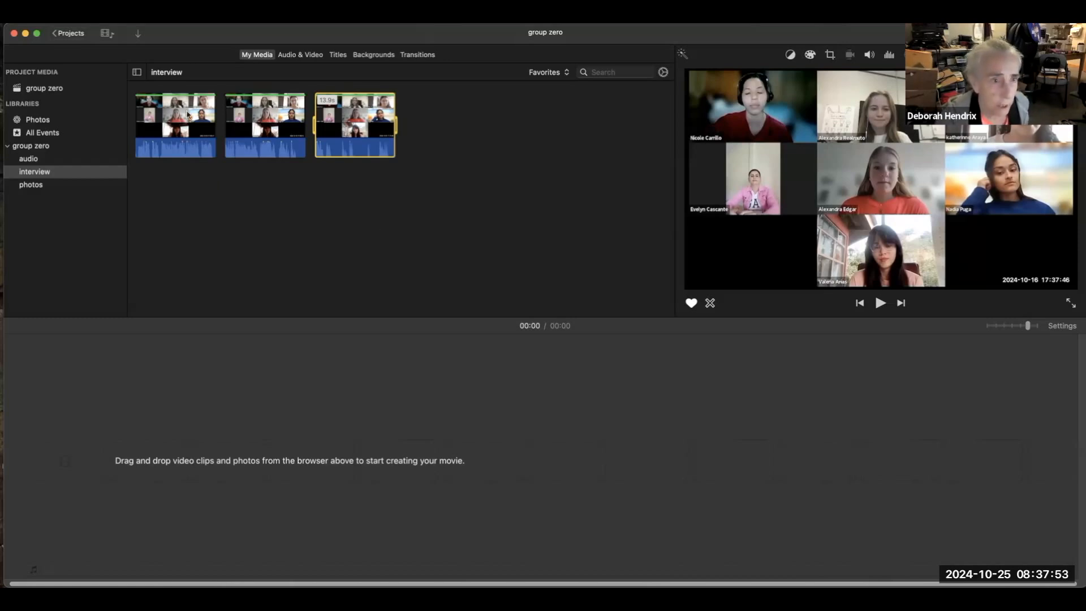
# Select the second favorite clip and play part of it to review the marked passage.
pyautogui.click(260, 116)
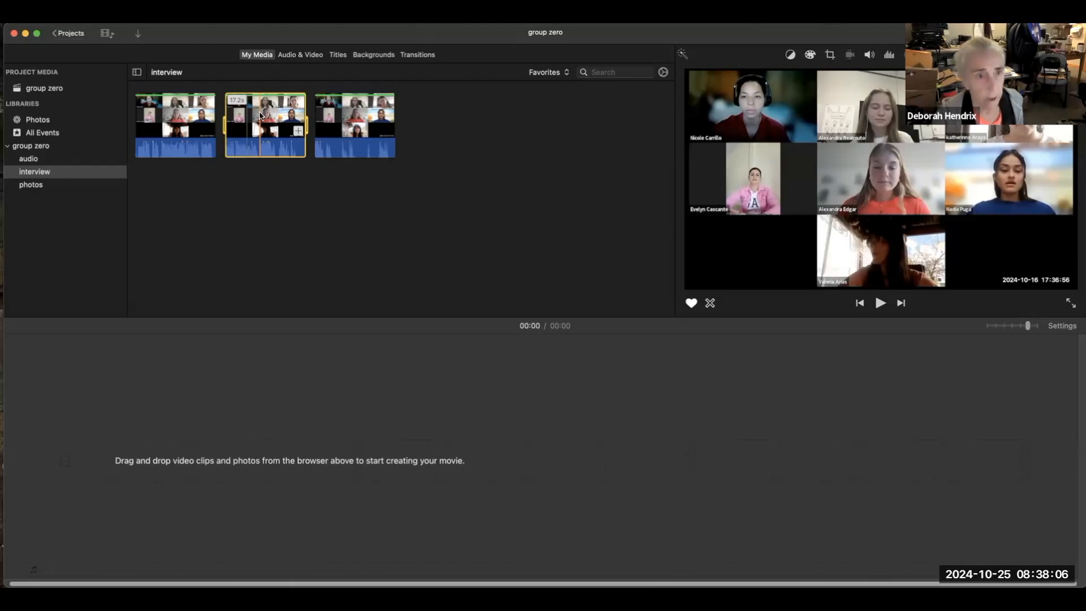
pyautogui.press('space')
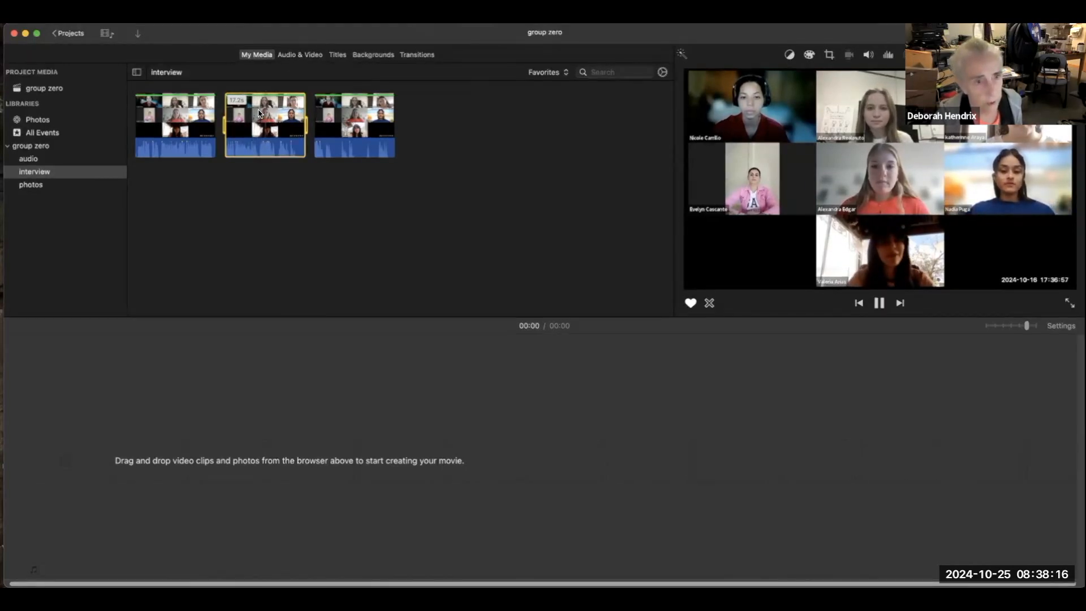
pyautogui.press('space')
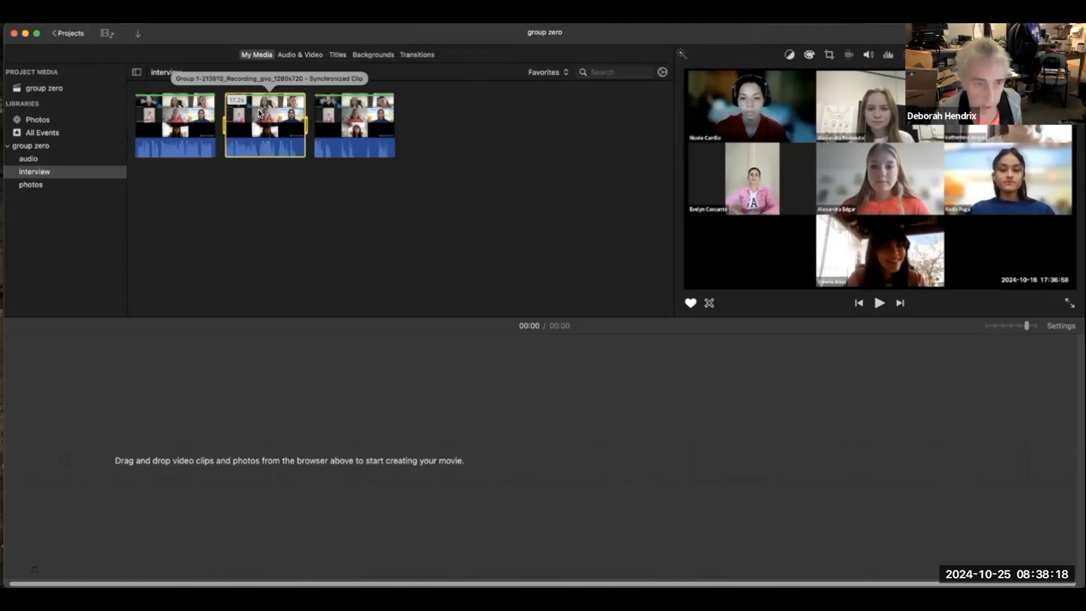
pyautogui.press('space')
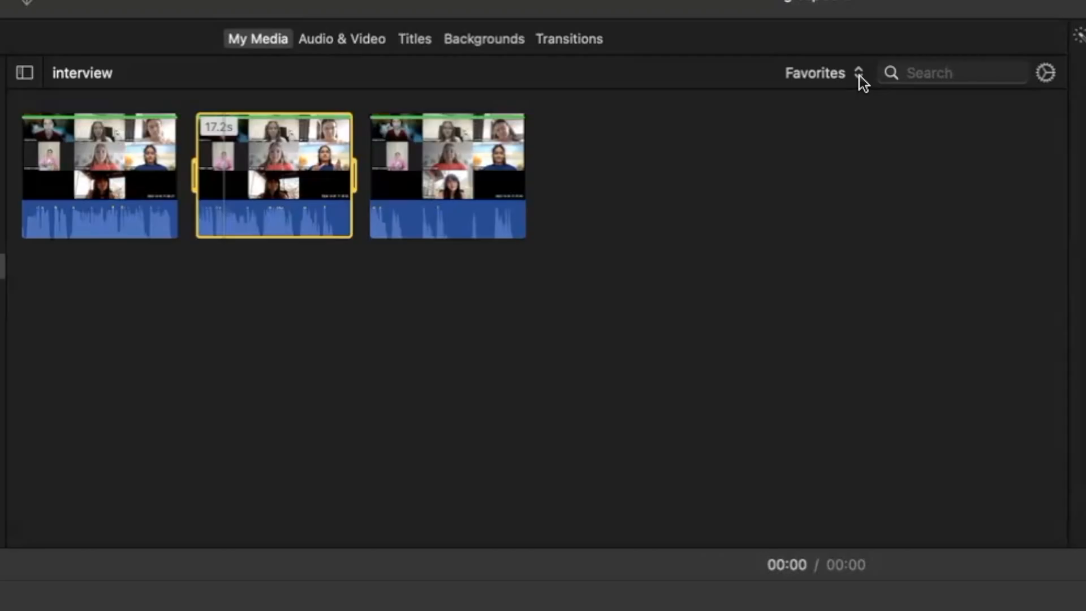
# Switch the interview event's filter back to All Clips and select the full interview clip.
pyautogui.click(566, 72)
pyautogui.click(847, 33)
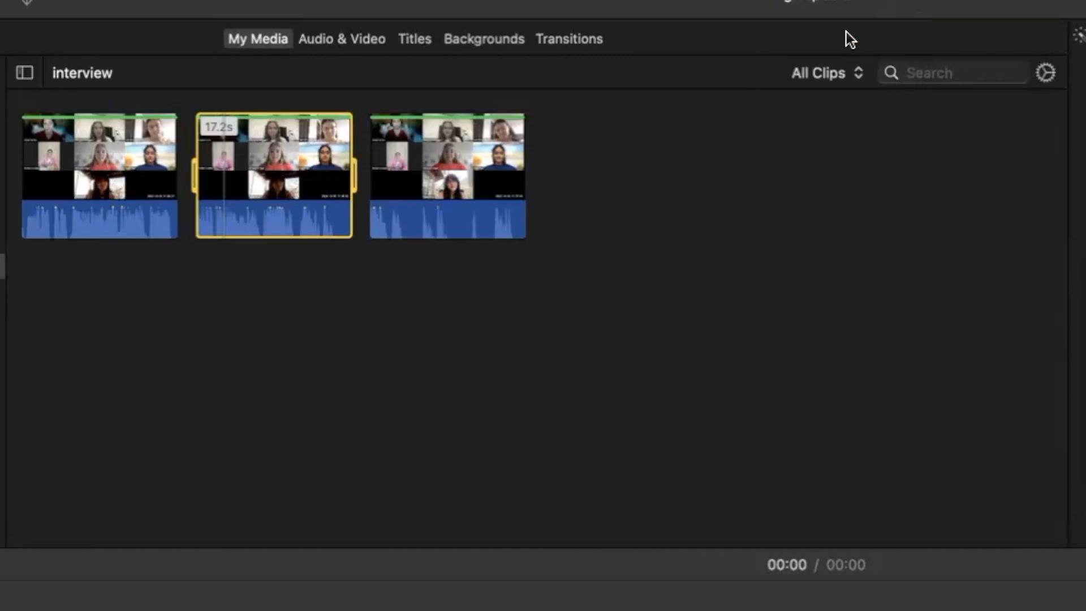
pyautogui.click(349, 397)
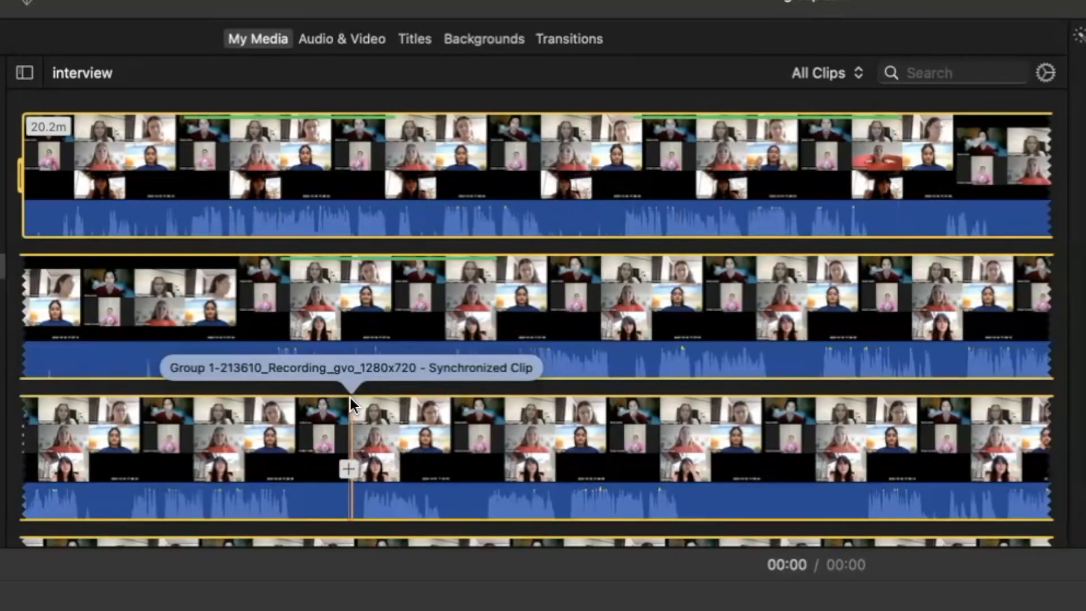
# Mark a short passage in the third filmstrip row during playback and favorite it.
pyautogui.press('space')
pyautogui.press('i')
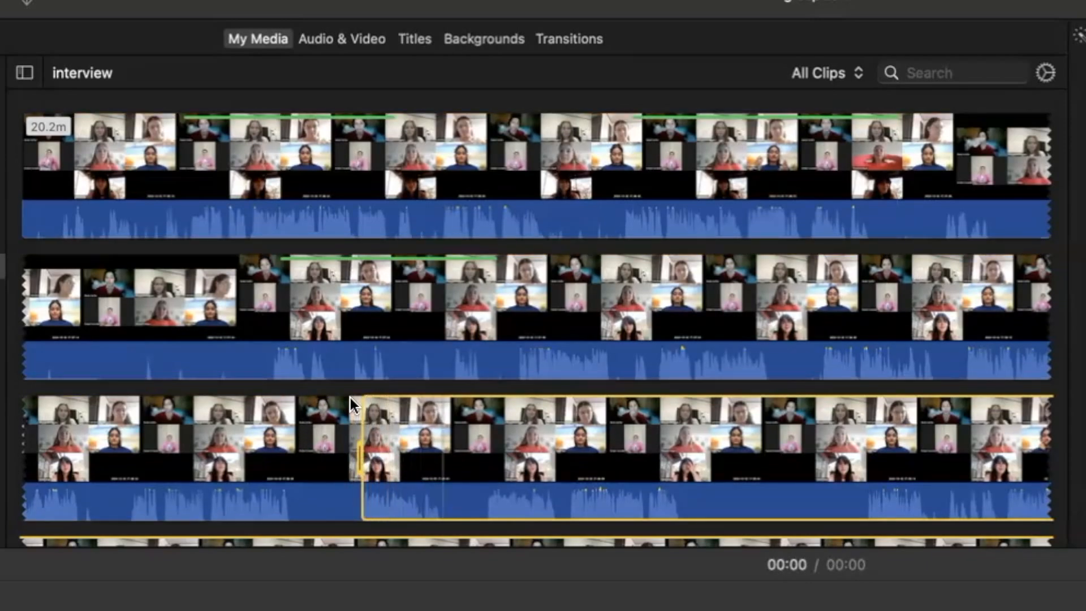
pyautogui.press('o')
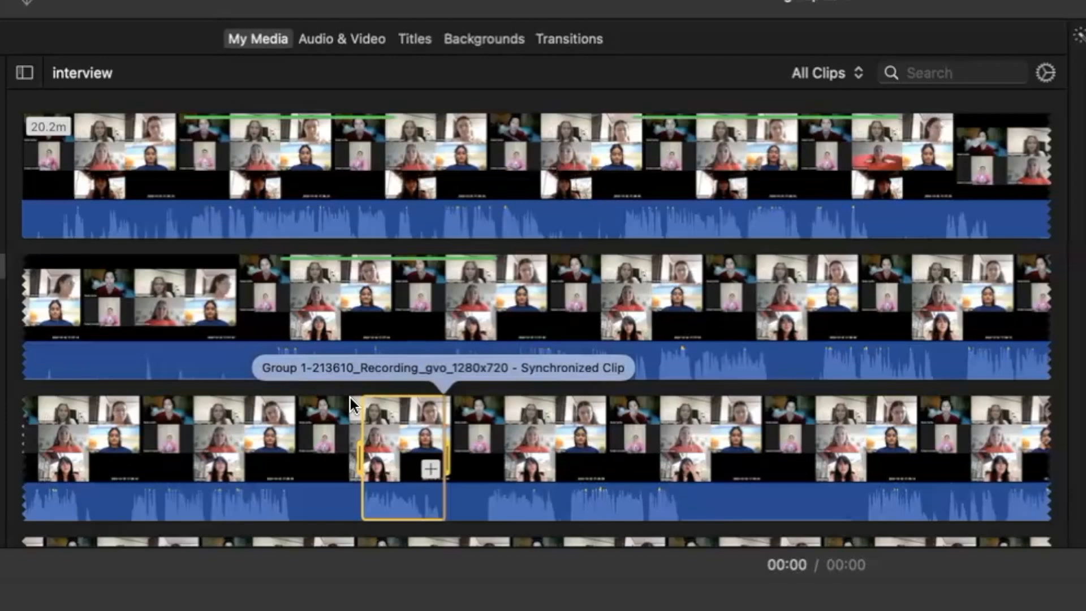
pyautogui.press('f')
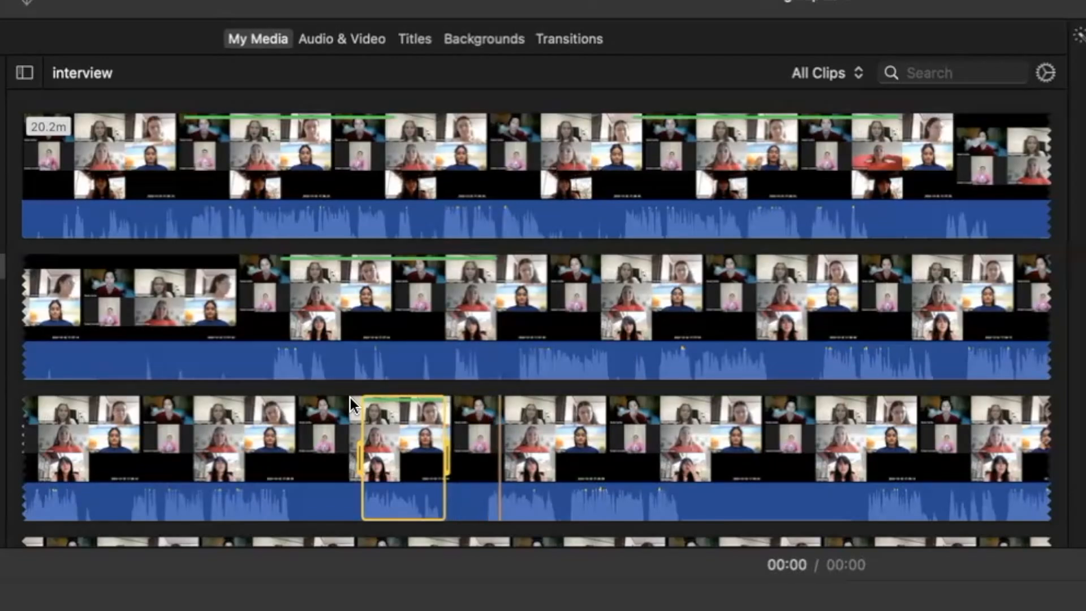
# Favorite another passage of about 3 s further along the third filmstrip row and filter the event's clips to Favorites.
pyautogui.press('i')
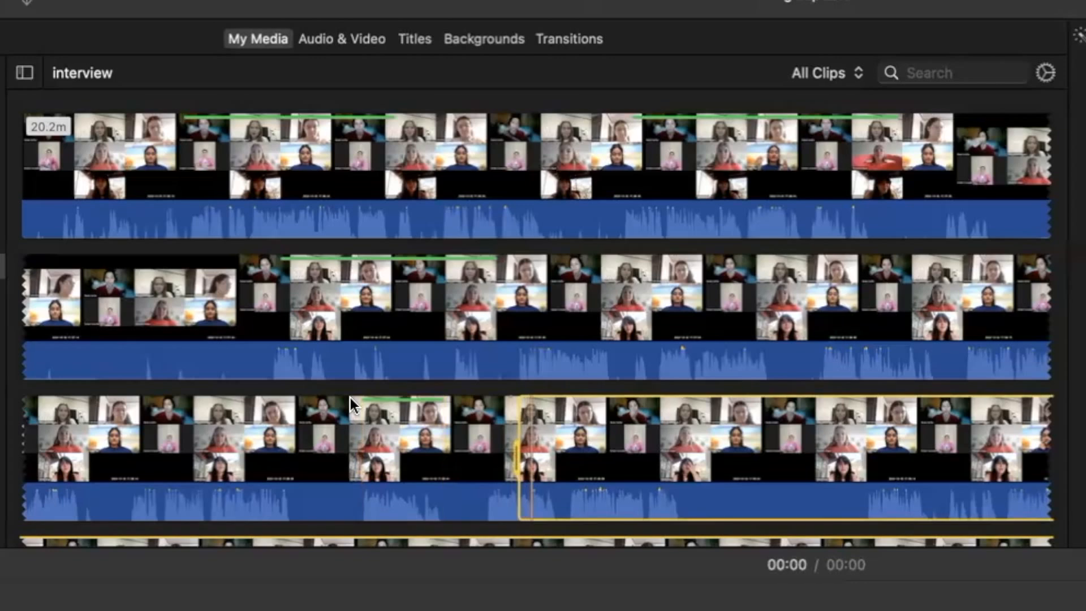
pyautogui.press('o')
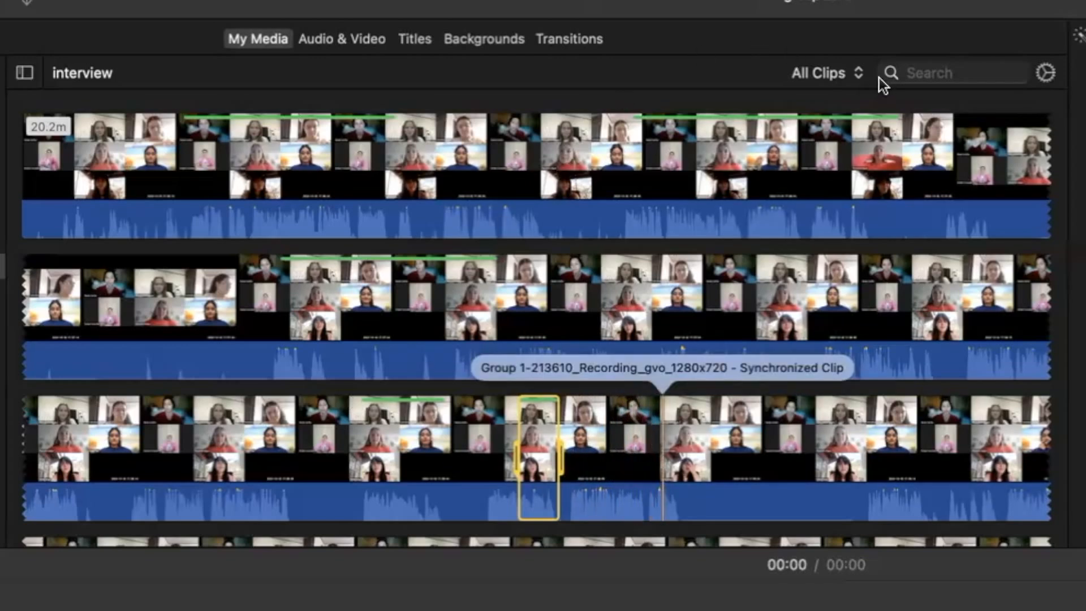
pyautogui.click(858, 73)
pyautogui.click(858, 126)
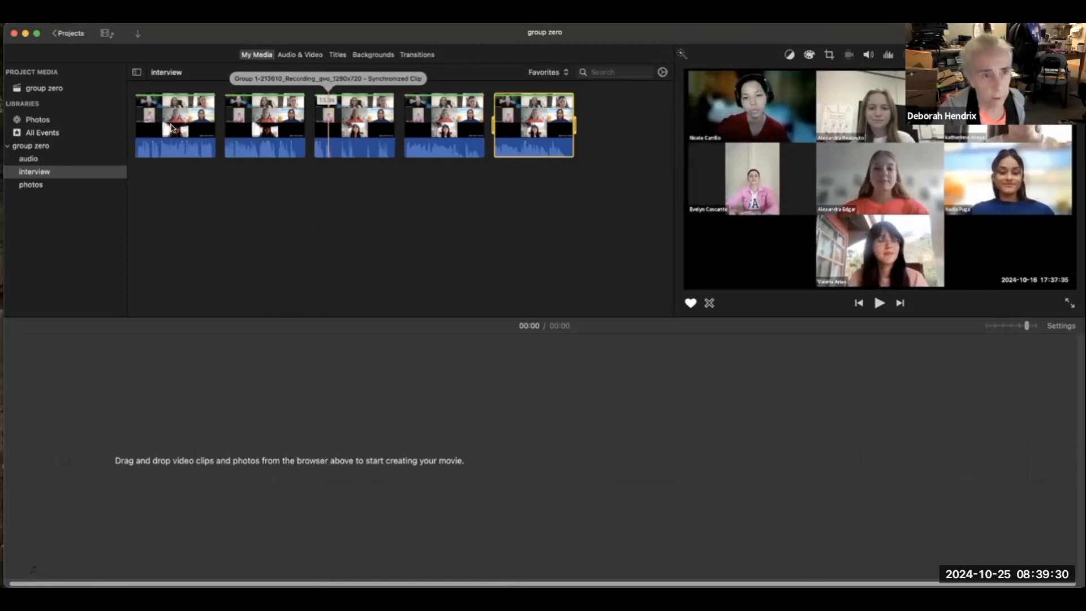
# Add the third favorite clip to the empty timeline and delete it again.
pyautogui.click(331, 124)
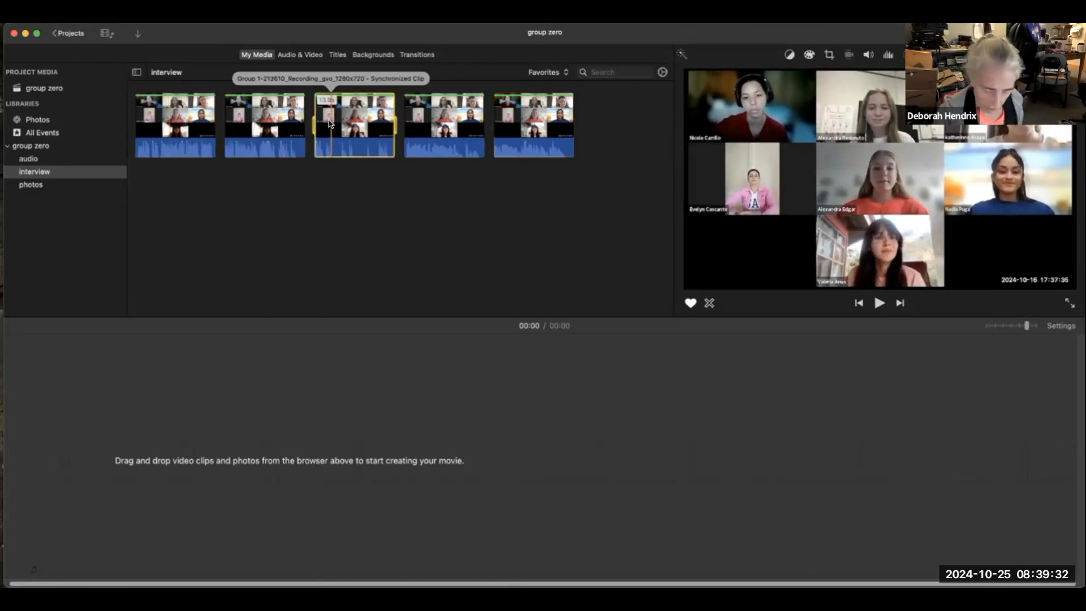
pyautogui.press('space')
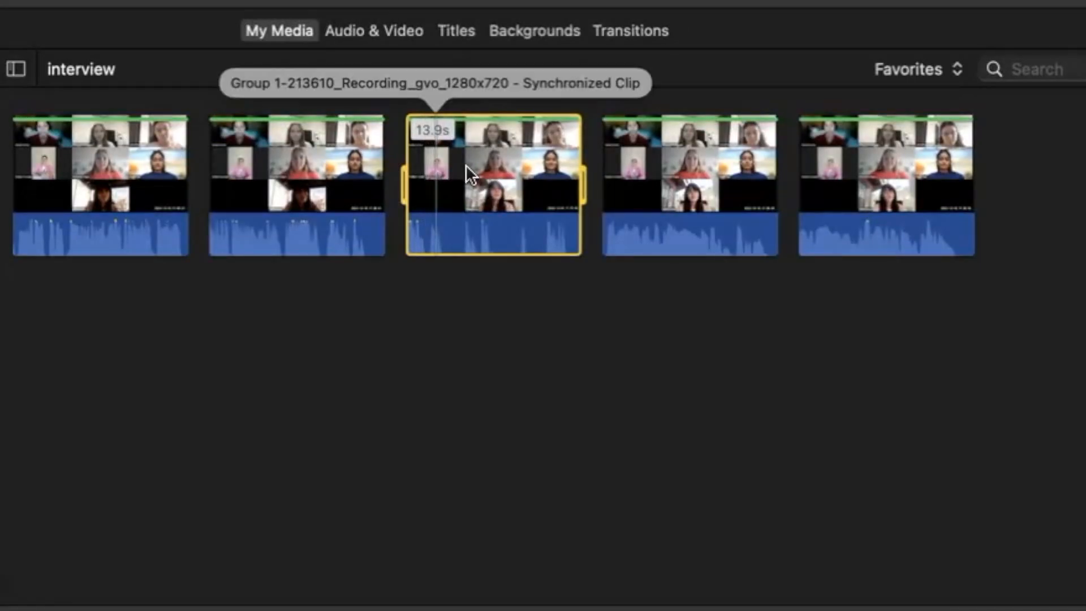
pyautogui.press('e')
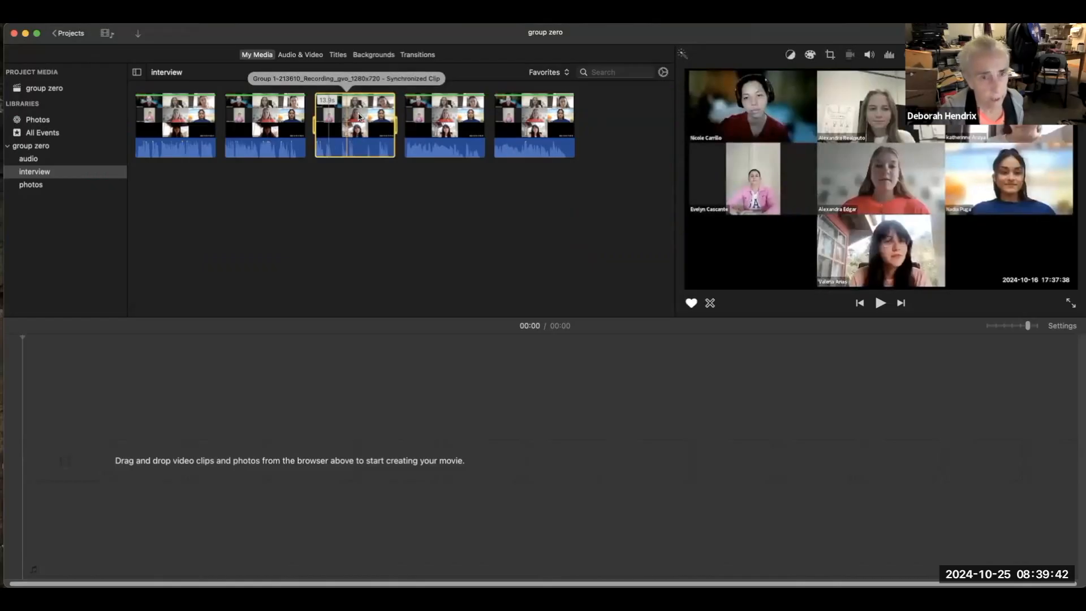
pyautogui.moveTo(359, 118); pyautogui.dragTo(102, 425)
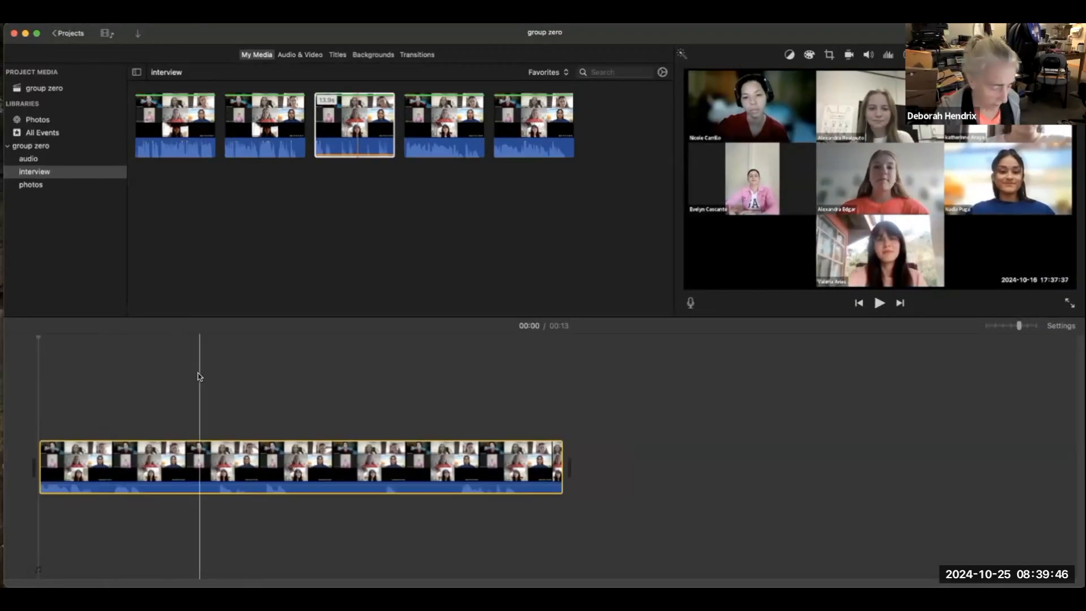
pyautogui.press('Delete')
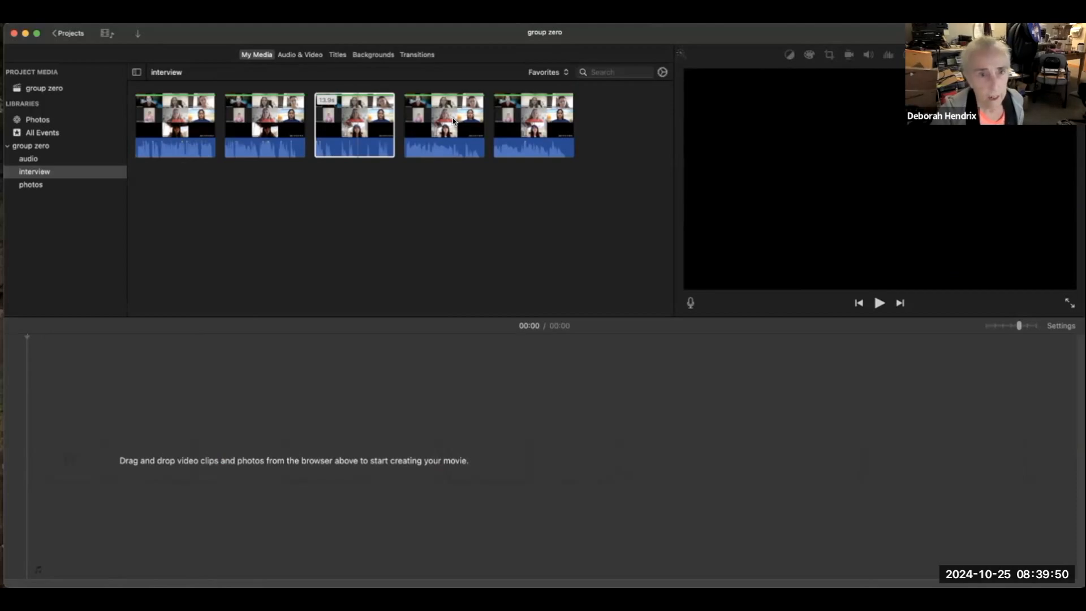
# Append the third, first and fifth favorite clips to the timeline in that order.
pyautogui.click(368, 113)
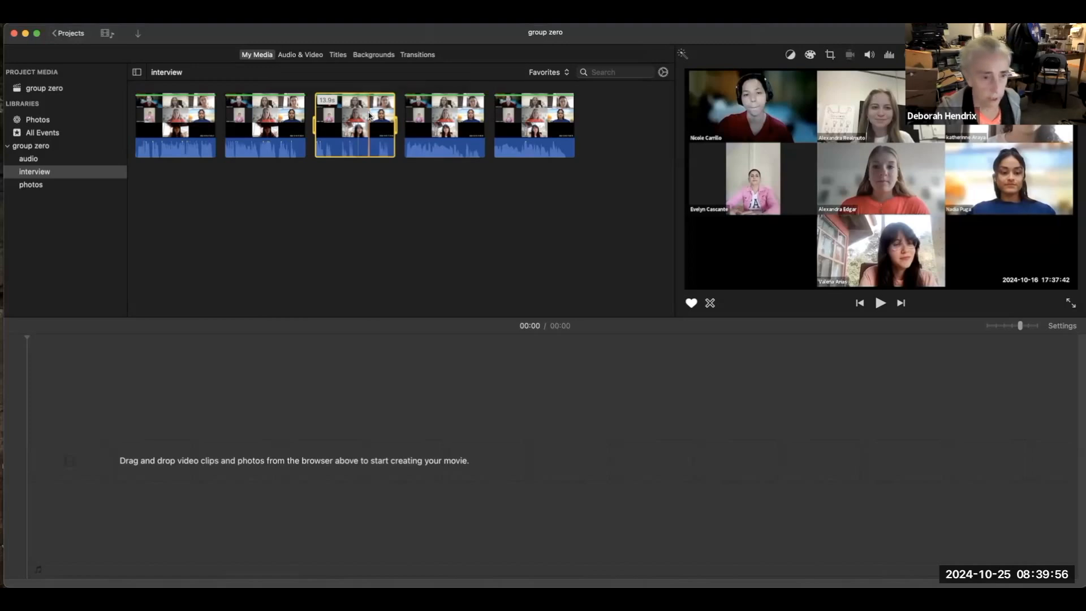
pyautogui.press('e')
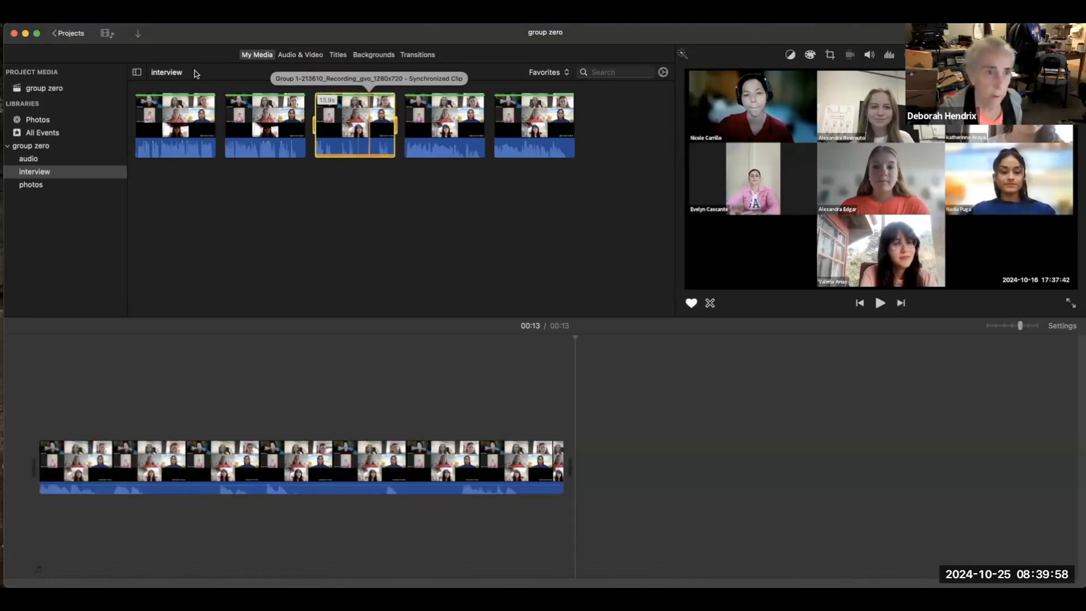
pyautogui.click(162, 108)
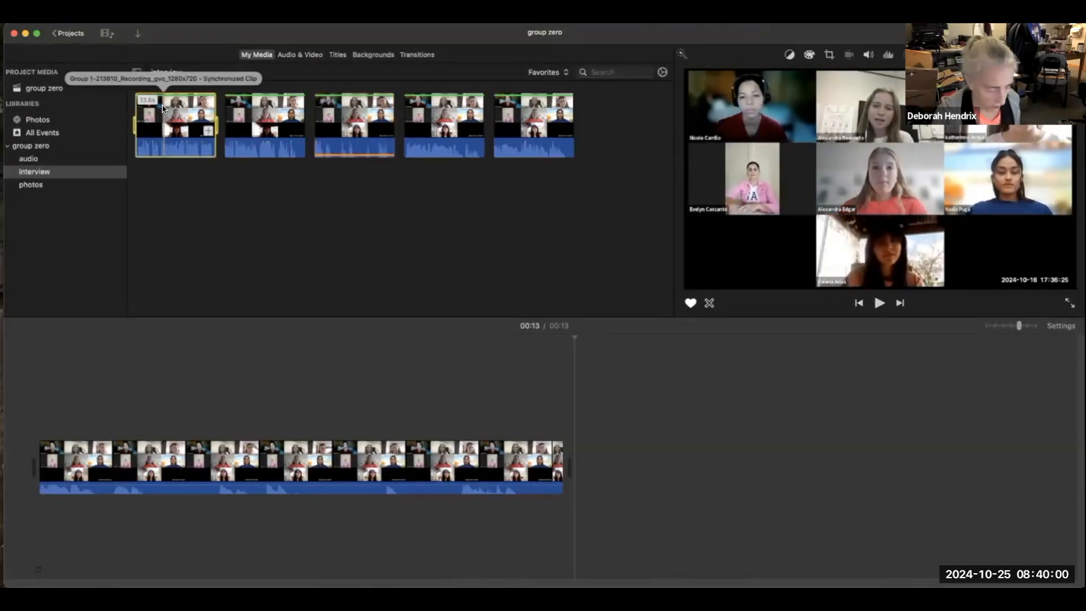
pyautogui.press('e')
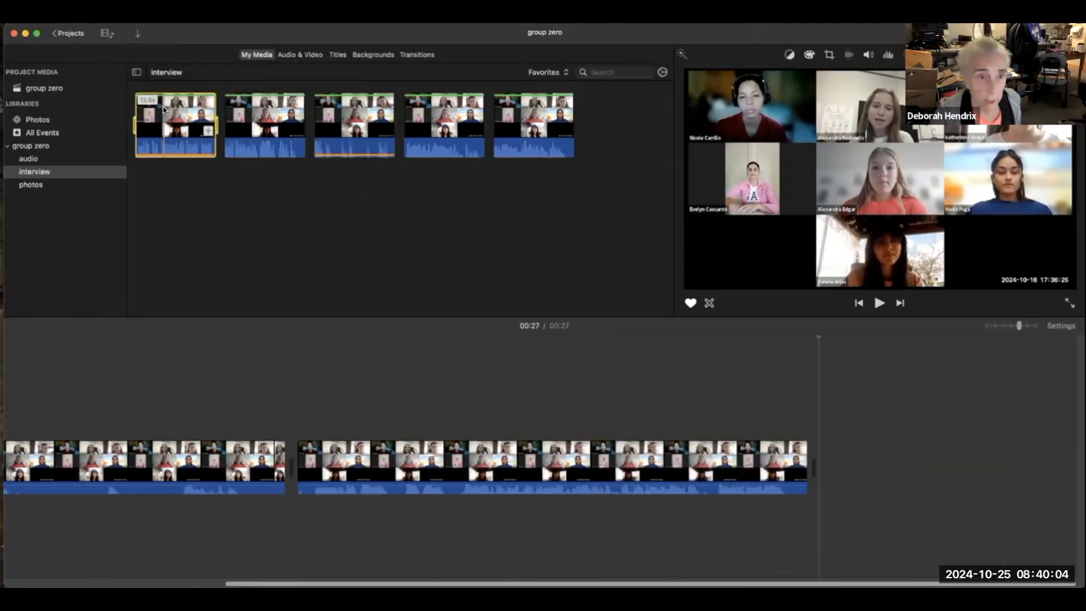
pyautogui.click(538, 136)
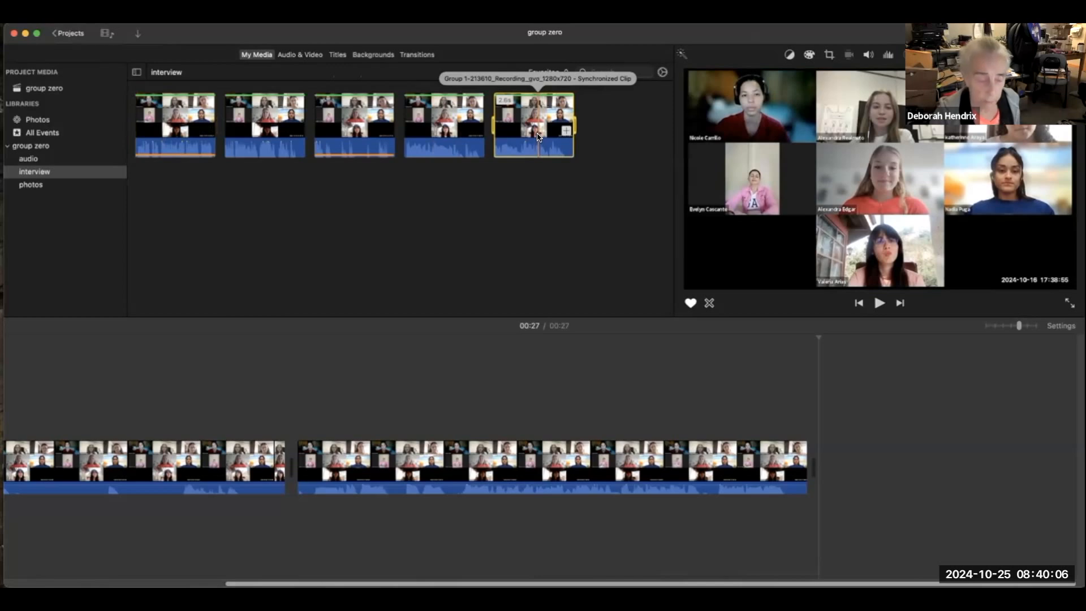
pyautogui.press('e')
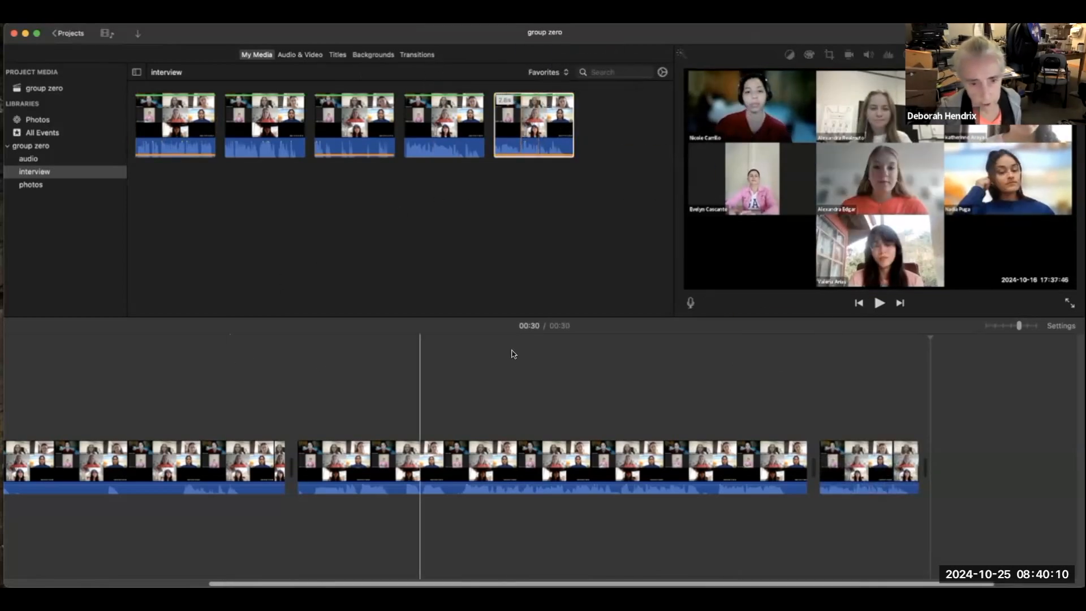
# Move the short last clip in the timeline between the two longer clips and check the new order.
pyautogui.hscroll(-5, 512, 354)
pyautogui.hscroll(1, 512, 354)
pyautogui.hscroll(8, 512, 354)
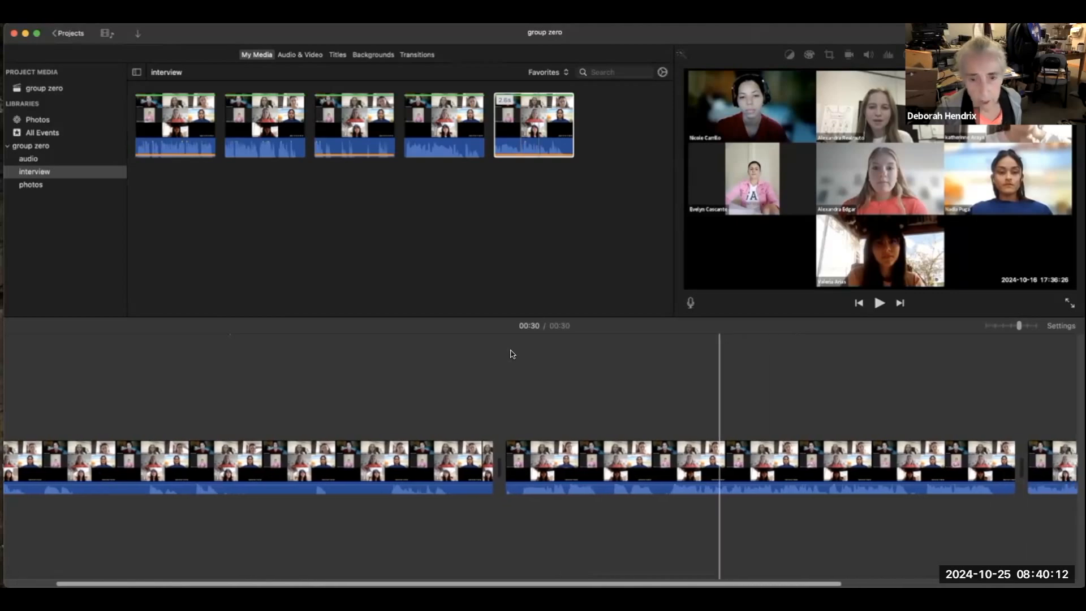
pyautogui.hscroll(1, 507, 355)
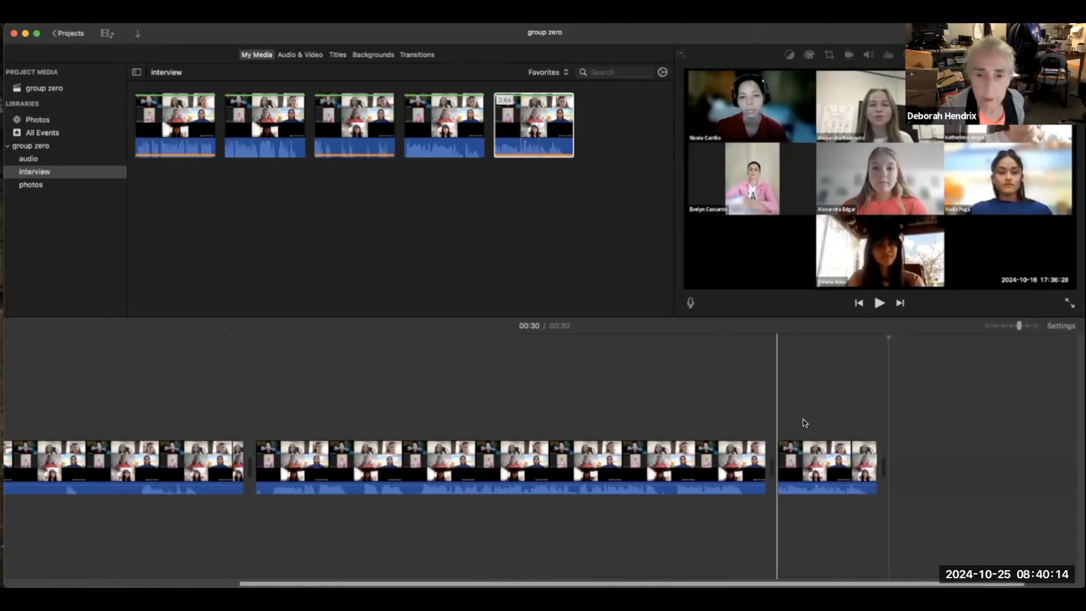
pyautogui.moveTo(826, 452); pyautogui.dragTo(271, 447)
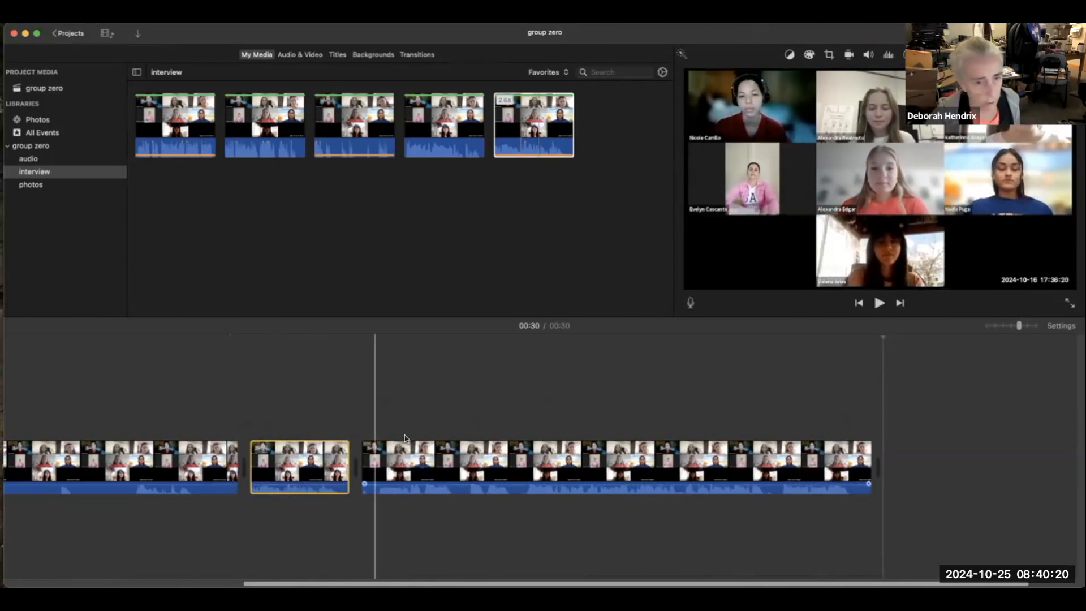
pyautogui.hscroll(-5, 428, 432)
pyautogui.hscroll(5, 429, 432)
pyautogui.hscroll(-4, 430, 432)
pyautogui.moveTo(513, 449); pyautogui.dragTo(535, 459)
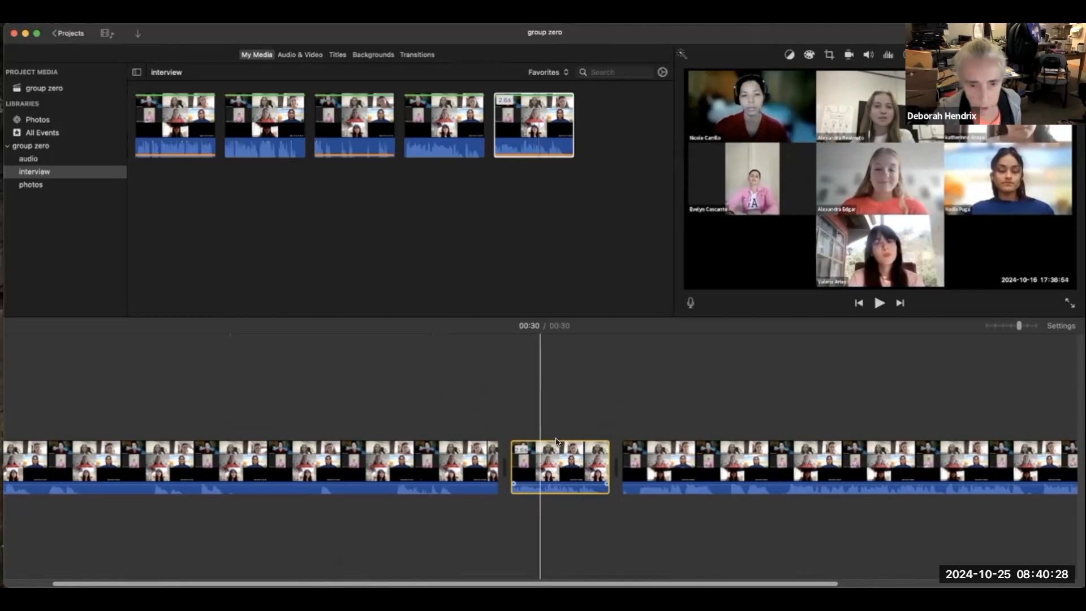
pyautogui.hscroll(5, 597, 417)
pyautogui.hscroll(-5, 597, 417)
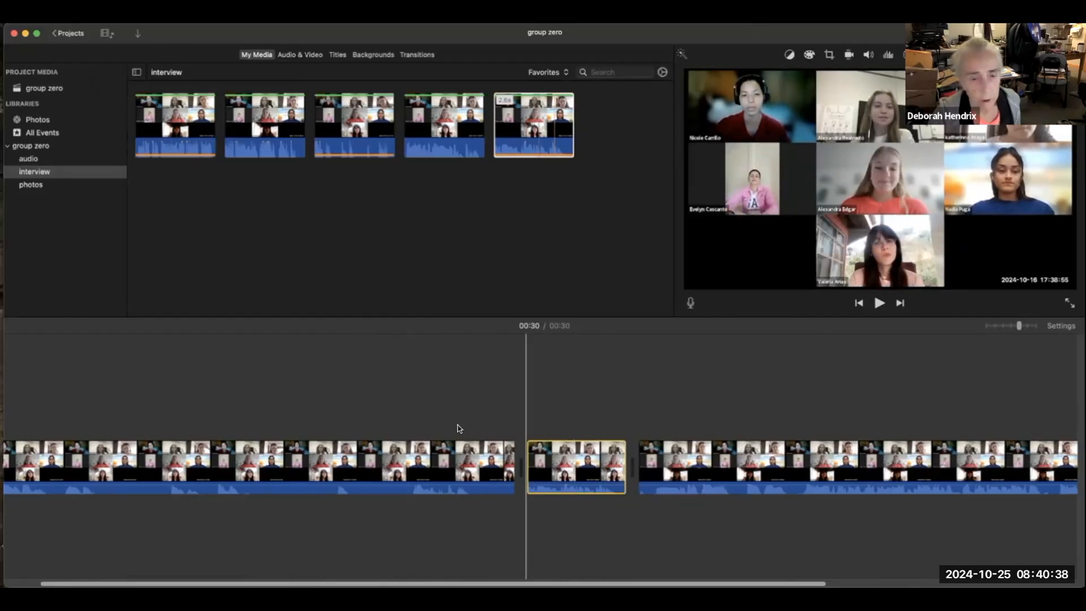
# Select the first clip in the timeline and switch the interview event's filter to All Clips.
pyautogui.click(410, 465)
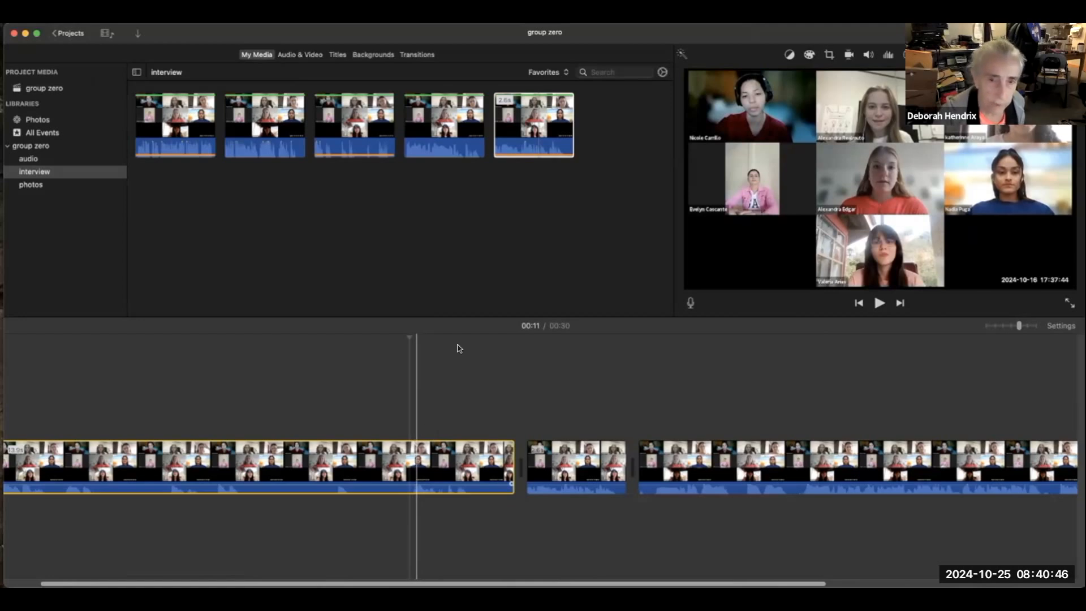
pyautogui.click(568, 73)
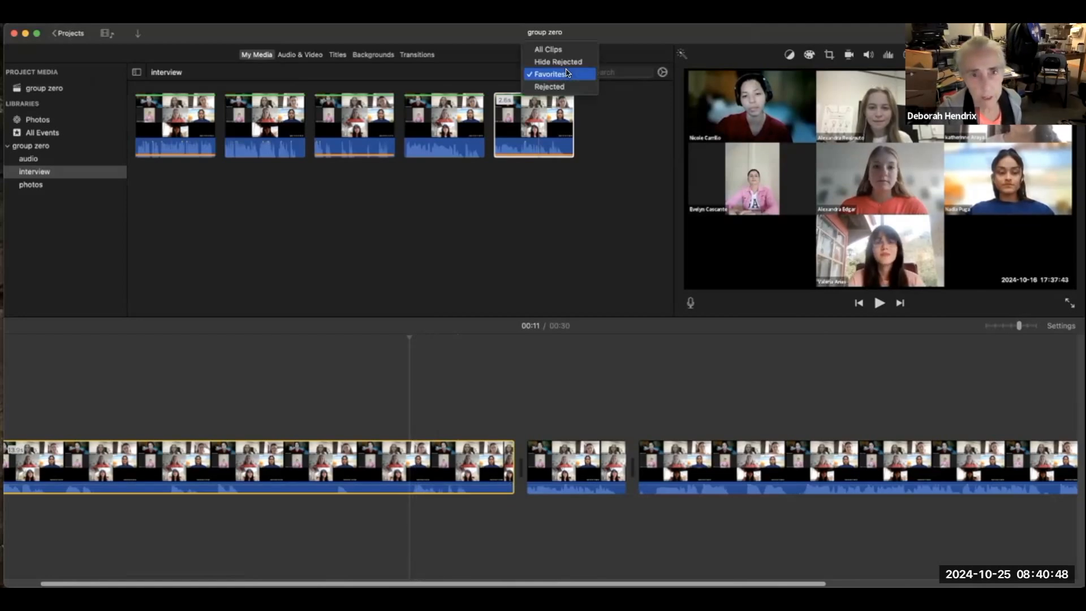
pyautogui.click(559, 50)
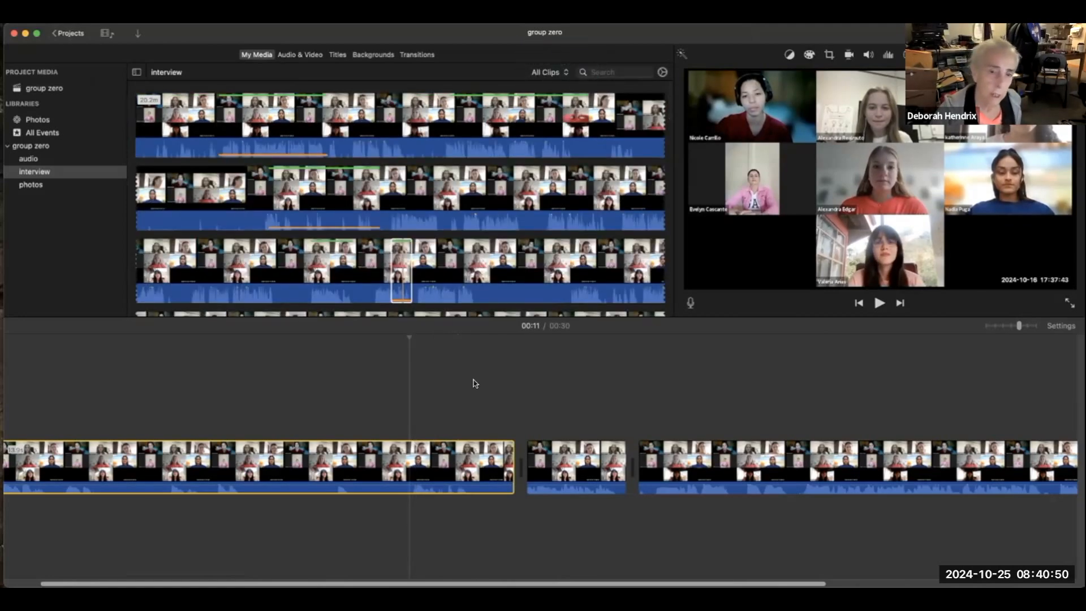
# Reveal the first timeline clip in the project media and select its source passage in the filmstrip.
pyautogui.click(575, 451)
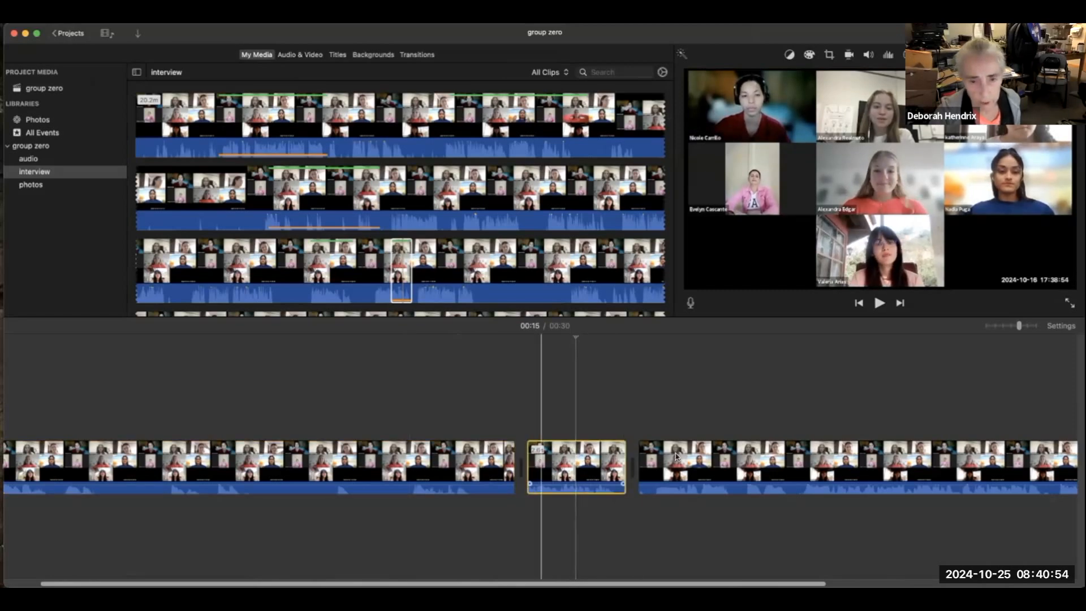
pyautogui.click(437, 467)
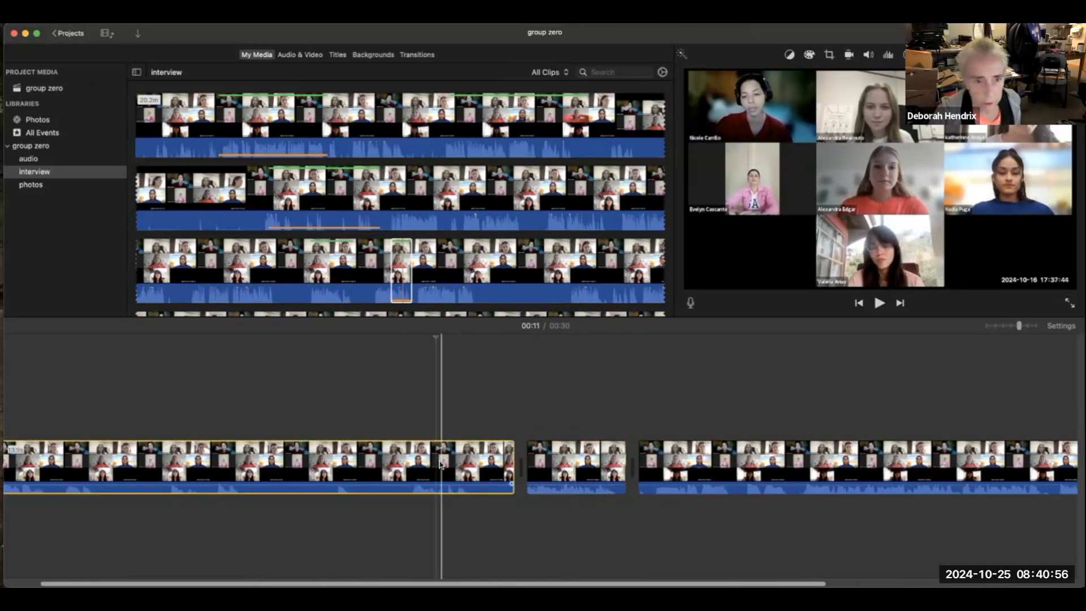
pyautogui.hscroll(-3, 378, 457)
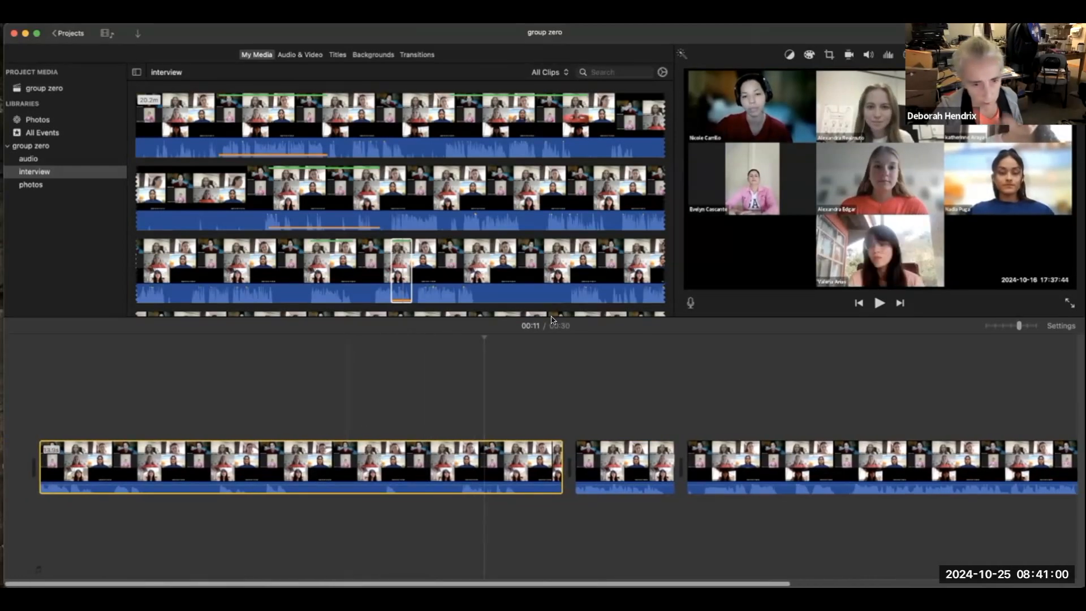
pyautogui.hscroll(1, 456, 456)
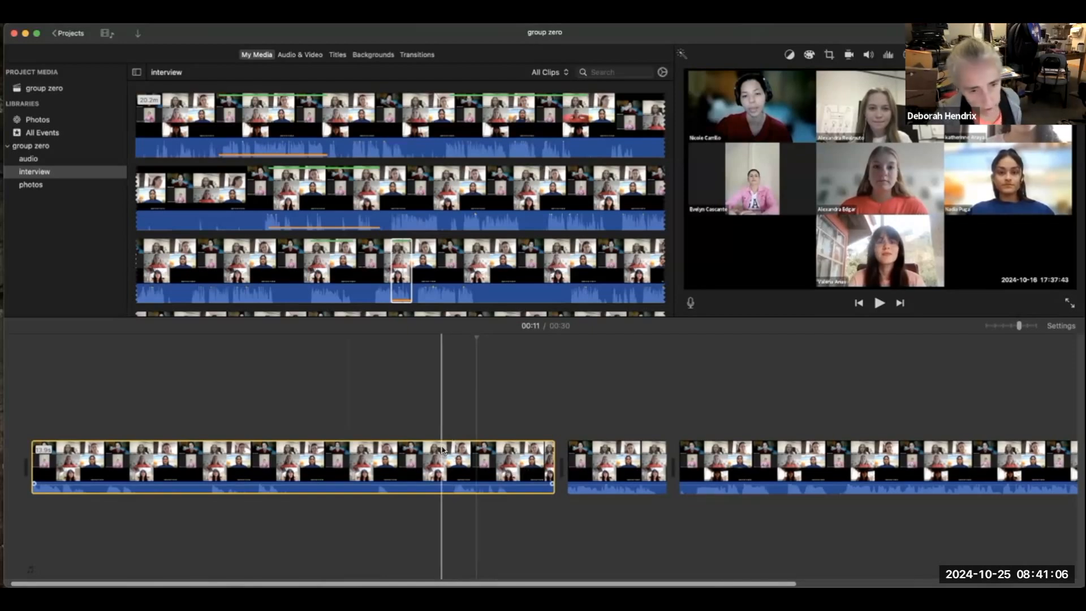
pyautogui.rightClick(443, 451)
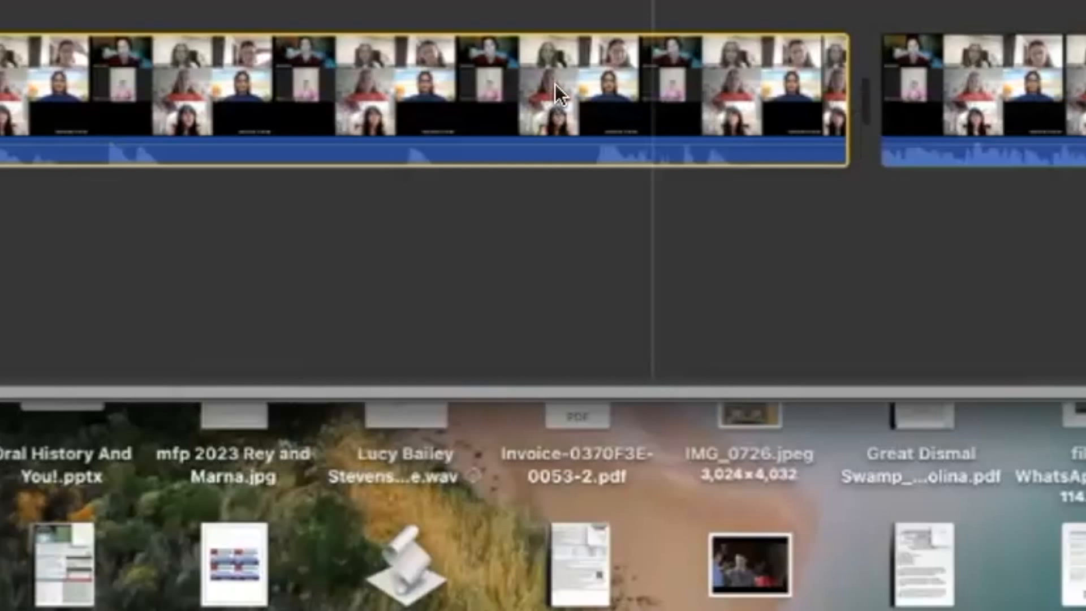
pyautogui.rightClick(555, 83)
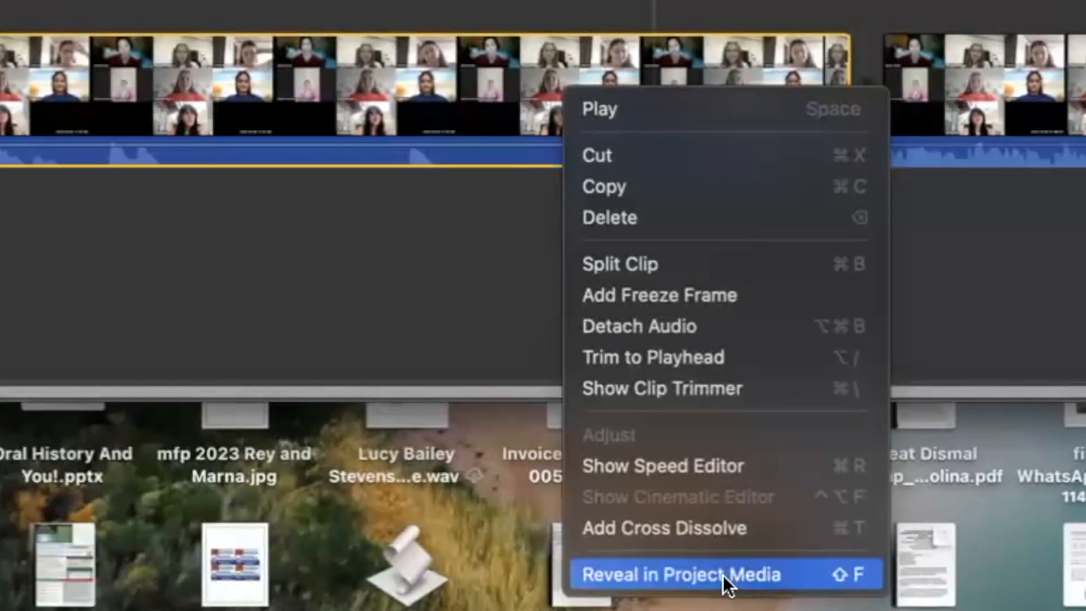
pyautogui.click(723, 576)
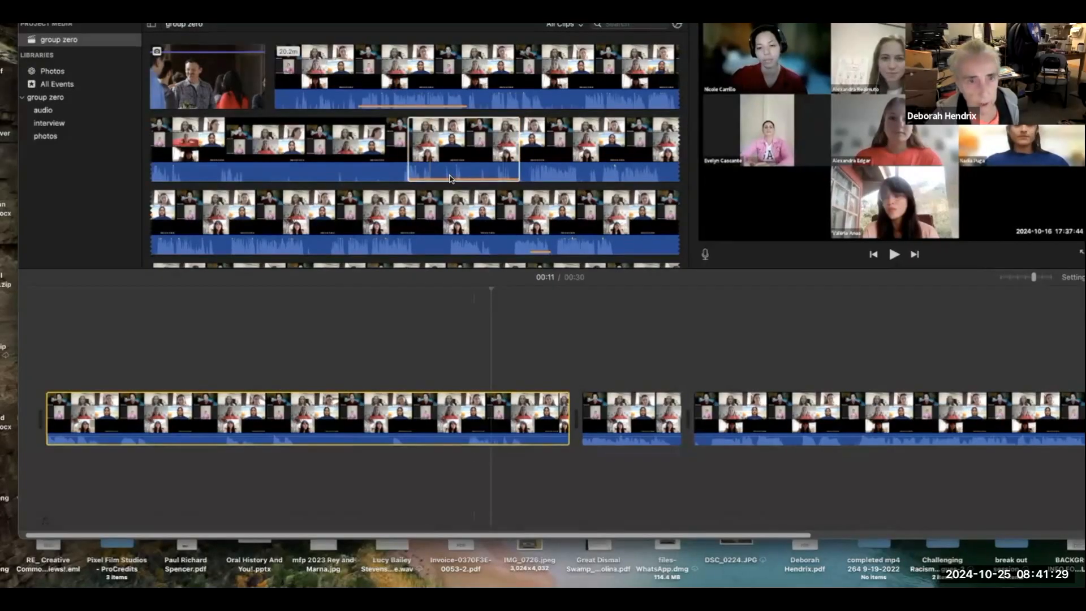
pyautogui.click(451, 175)
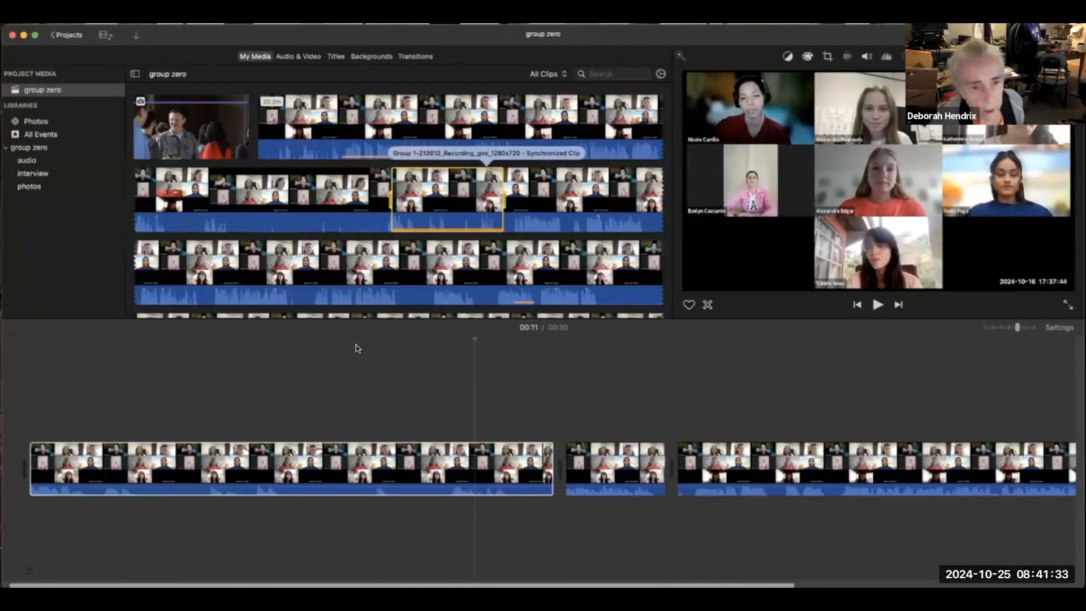
# Filter the project media to Favorites and select the group zero library.
pyautogui.click(358, 347)
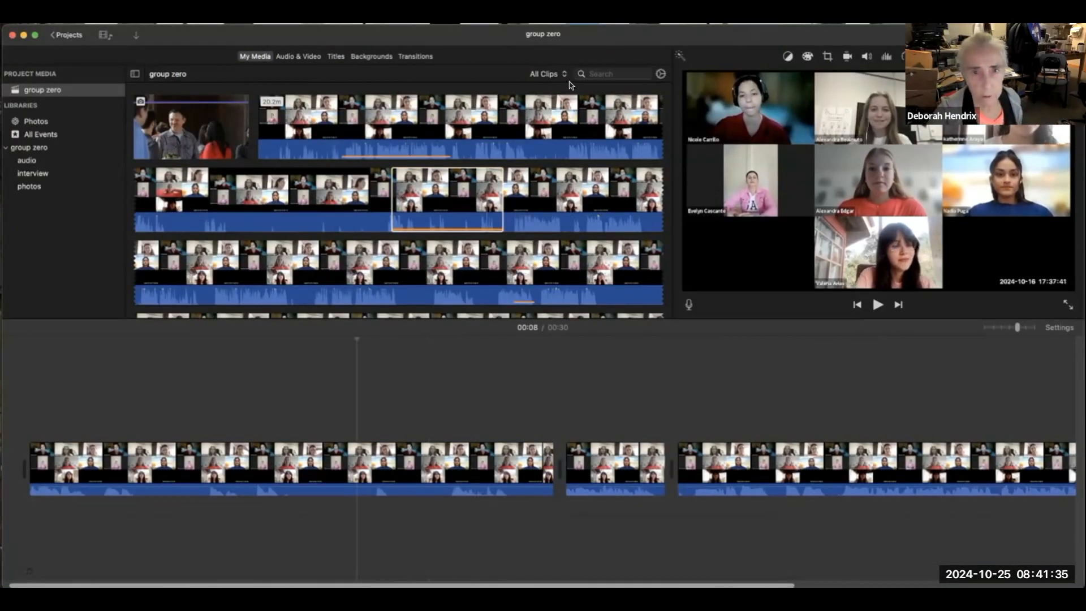
pyautogui.click(548, 74)
pyautogui.click(557, 100)
pyautogui.click(38, 149)
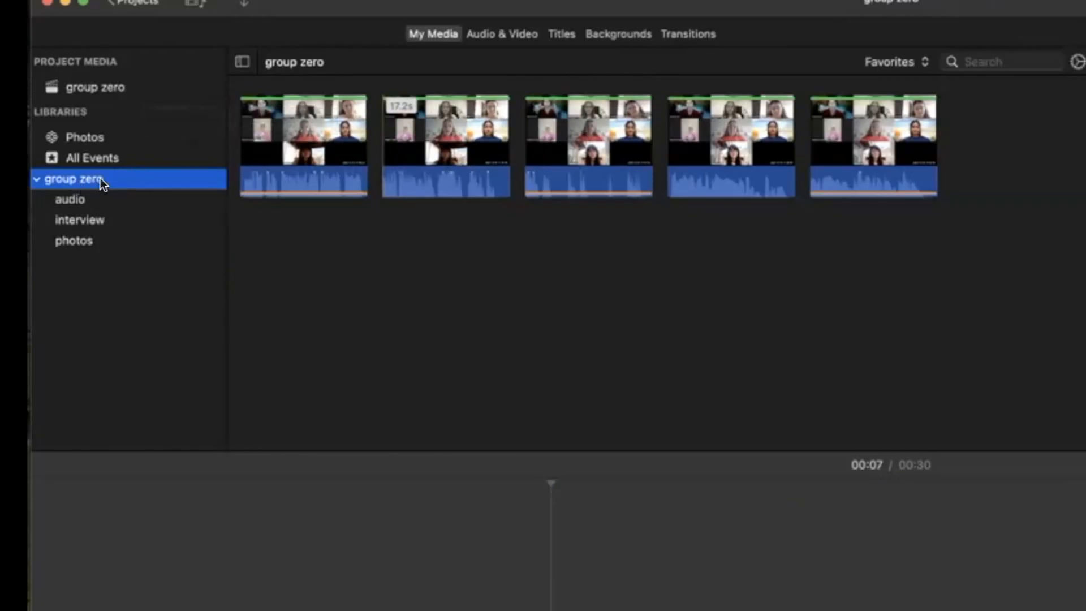
# Show the group zero project media with all clips, and filter it back to Favorites.
pyautogui.click(139, 87)
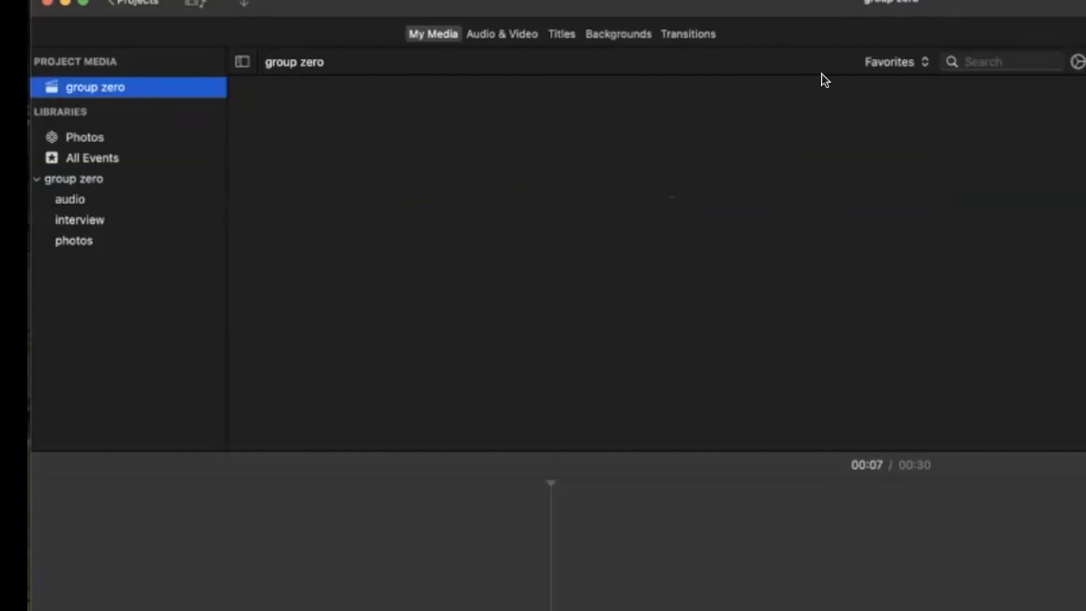
pyautogui.click(922, 64)
pyautogui.click(901, 26)
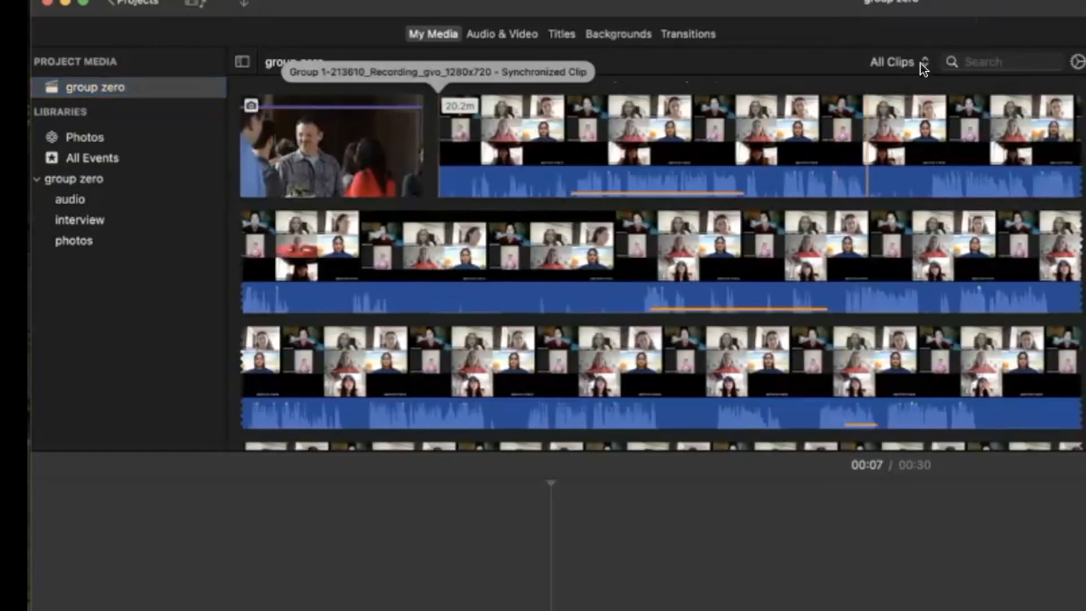
pyautogui.click(921, 62)
pyautogui.click(908, 106)
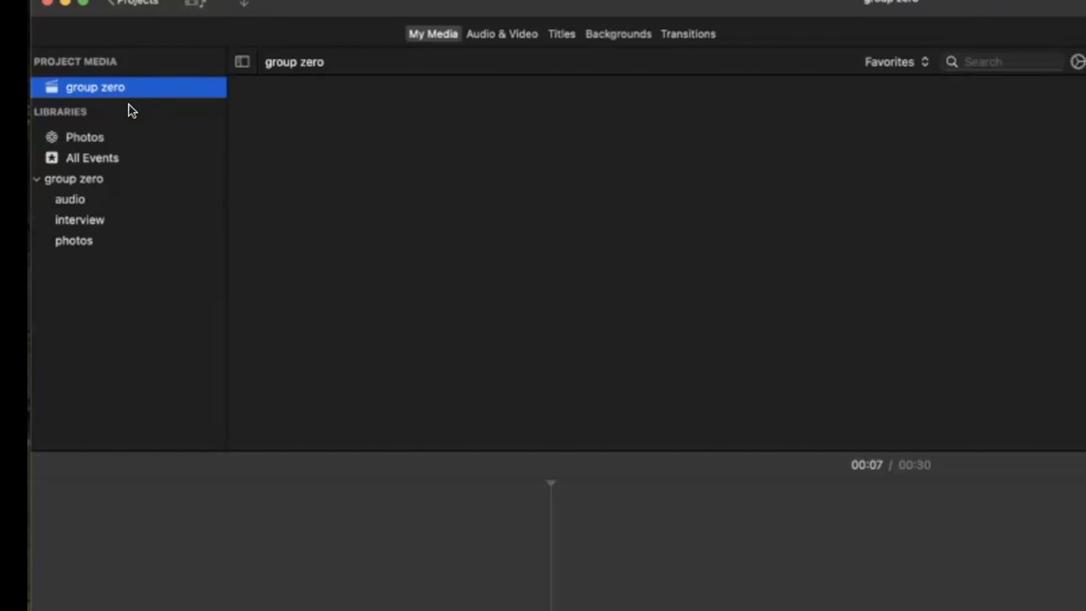
# Select the group zero library and switch its filter to All Clips and back to Favorites.
pyautogui.click(112, 176)
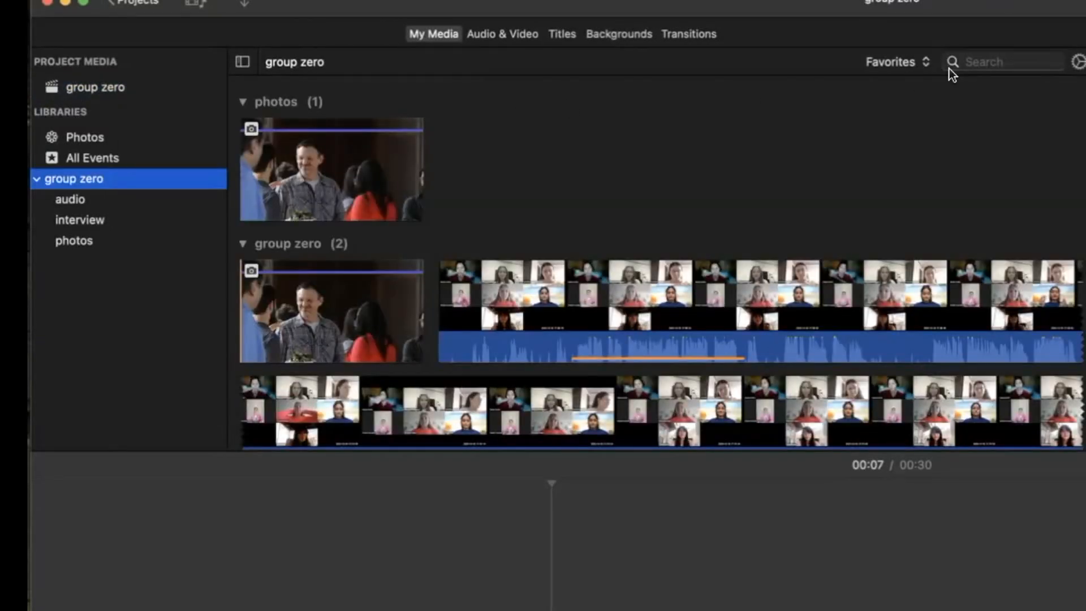
pyautogui.click(925, 62)
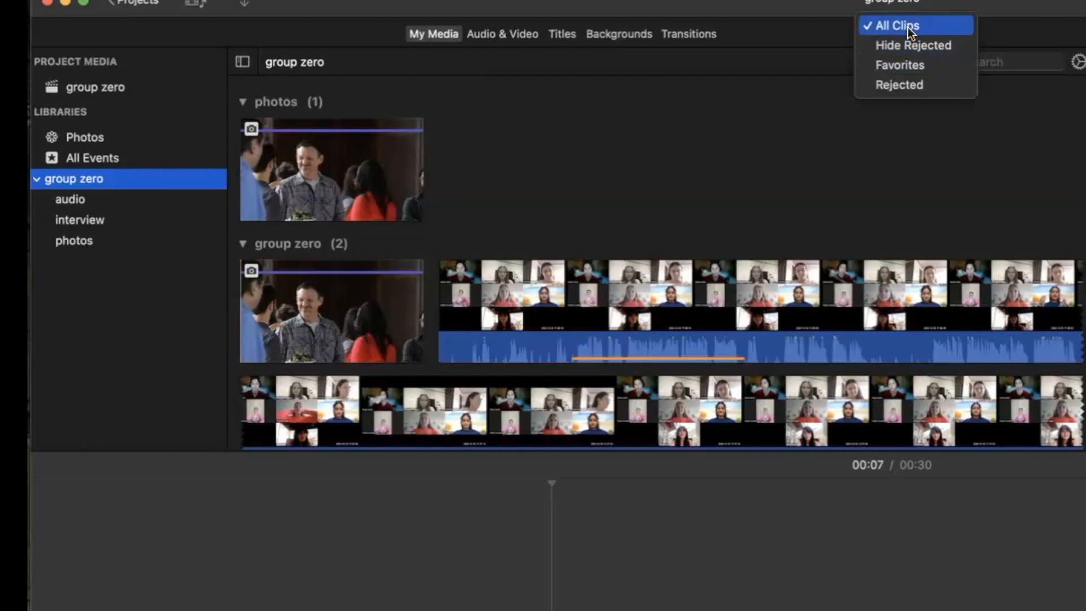
pyautogui.click(908, 33)
pyautogui.click(929, 63)
pyautogui.click(916, 104)
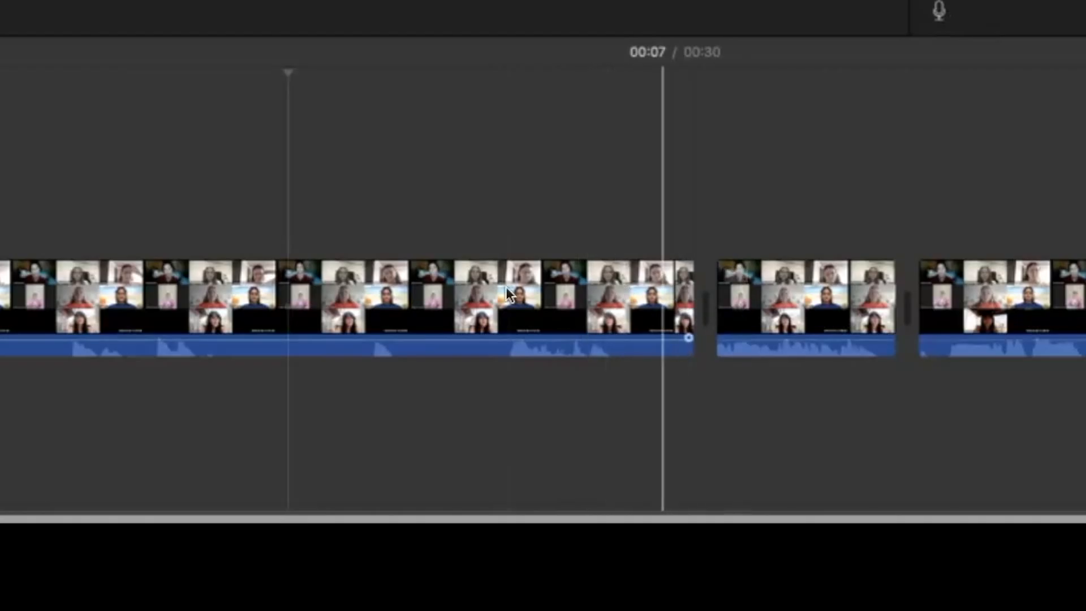
# Trim about 3 seconds off the end of the first clip in the timeline.
pyautogui.moveTo(693, 282); pyautogui.dragTo(596, 284)
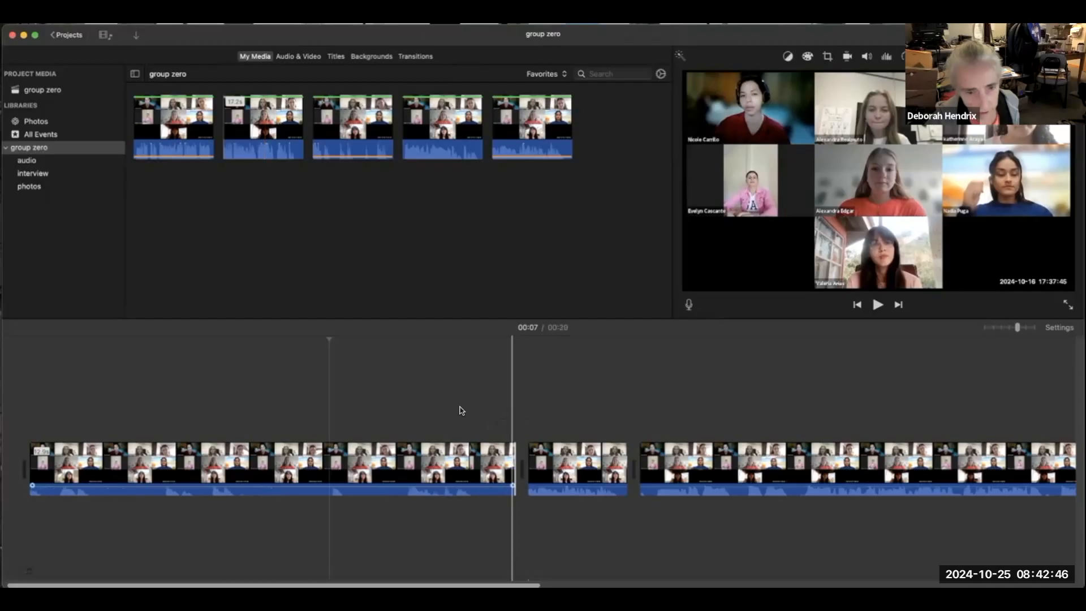
pyautogui.moveTo(514, 456); pyautogui.dragTo(471, 453)
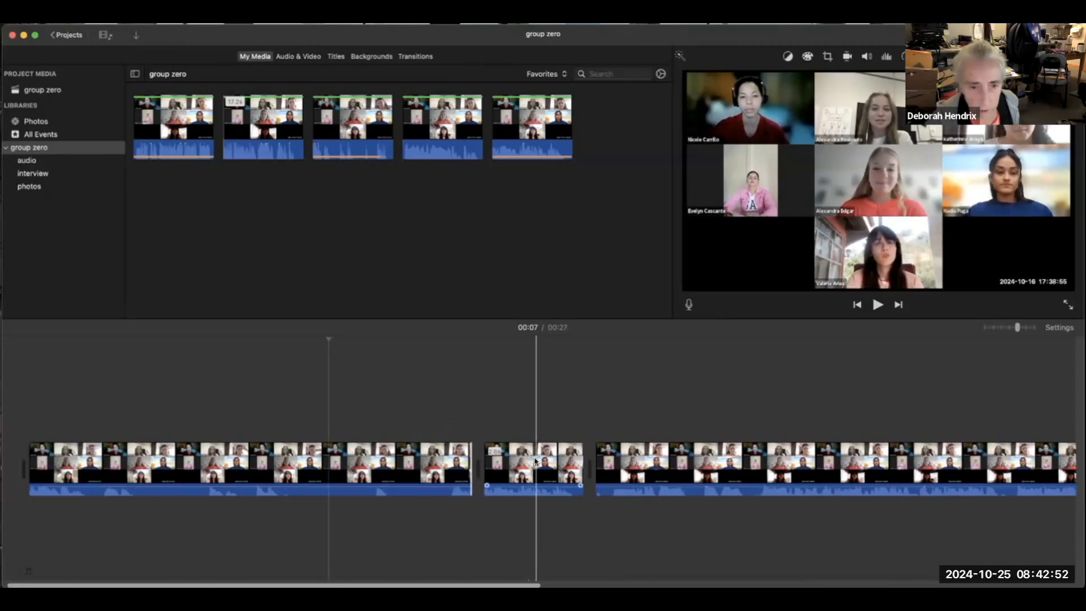
# Copy the short middle timeline clip and paste it after the last clip, and return to the start of the timeline.
pyautogui.click(535, 461)
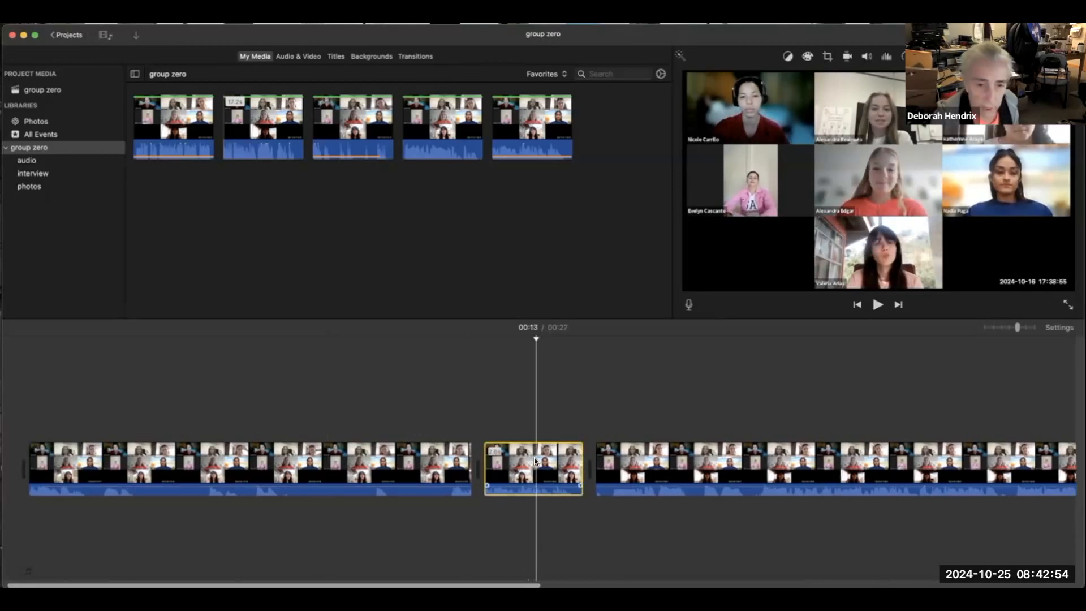
pyautogui.hscroll(10, 508, 441)
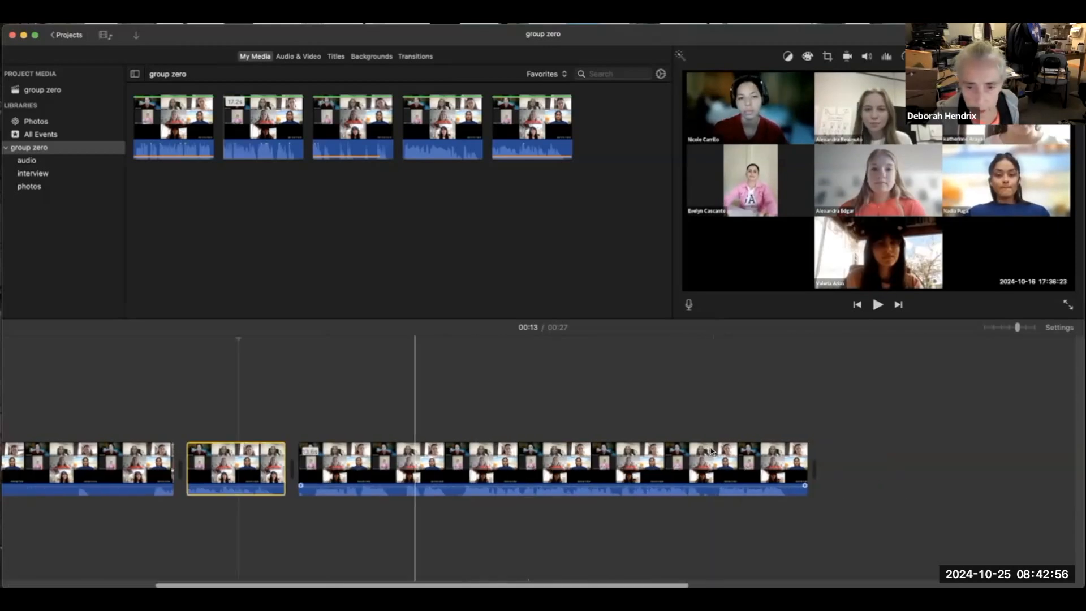
pyautogui.click(505, 437)
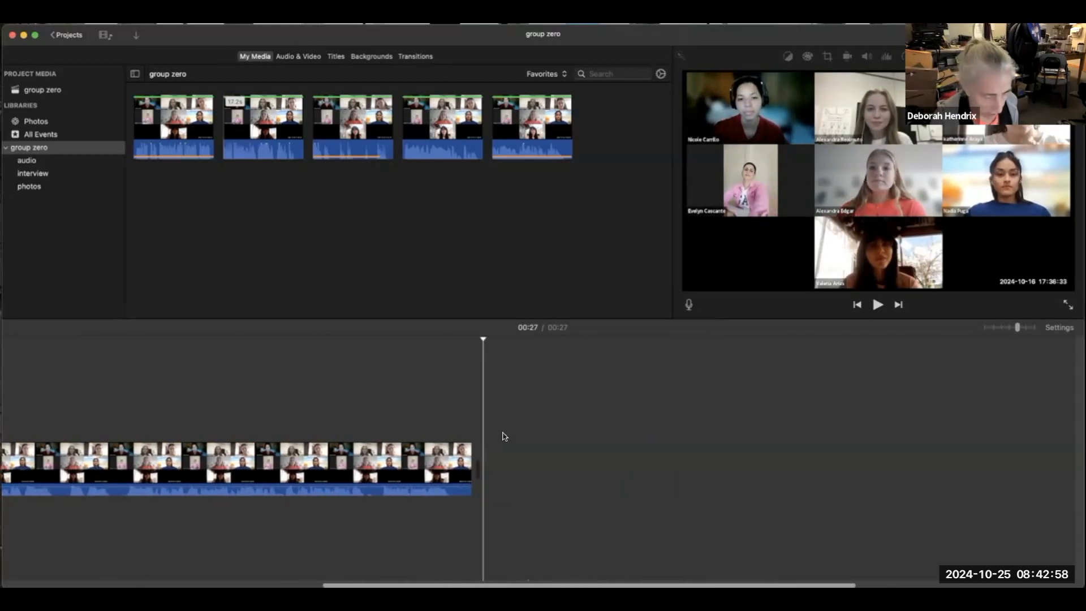
pyautogui.press('super+v')
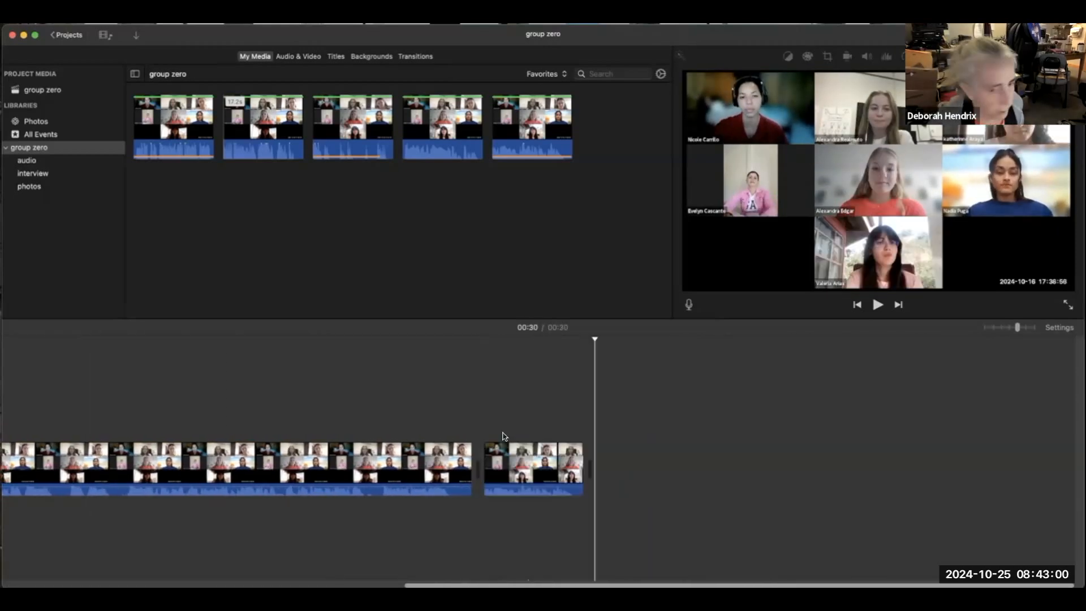
pyautogui.hscroll(-5, 510, 435)
pyautogui.hscroll(-2, 511, 436)
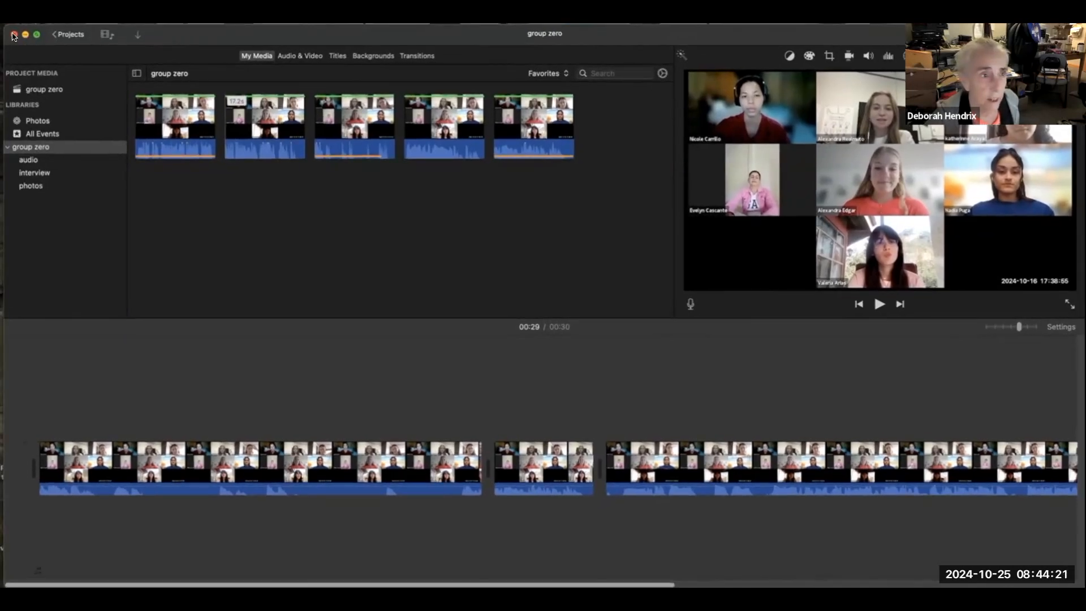
# Close the iMovie window and reopen the project by opening the group zero library from the pond drive in Finder.
pyautogui.click(340, 353)
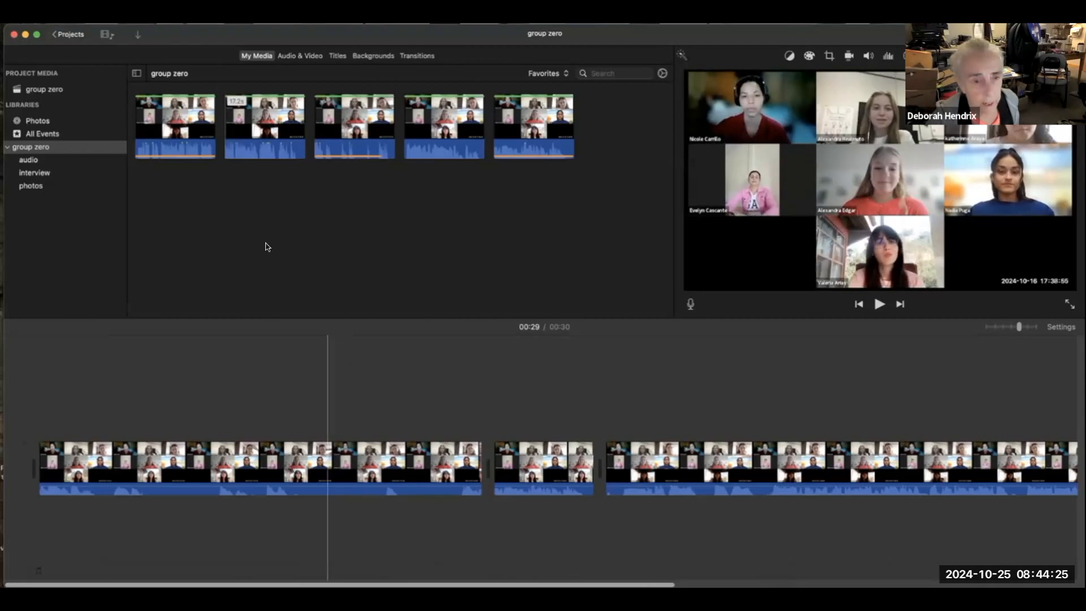
pyautogui.click(14, 38)
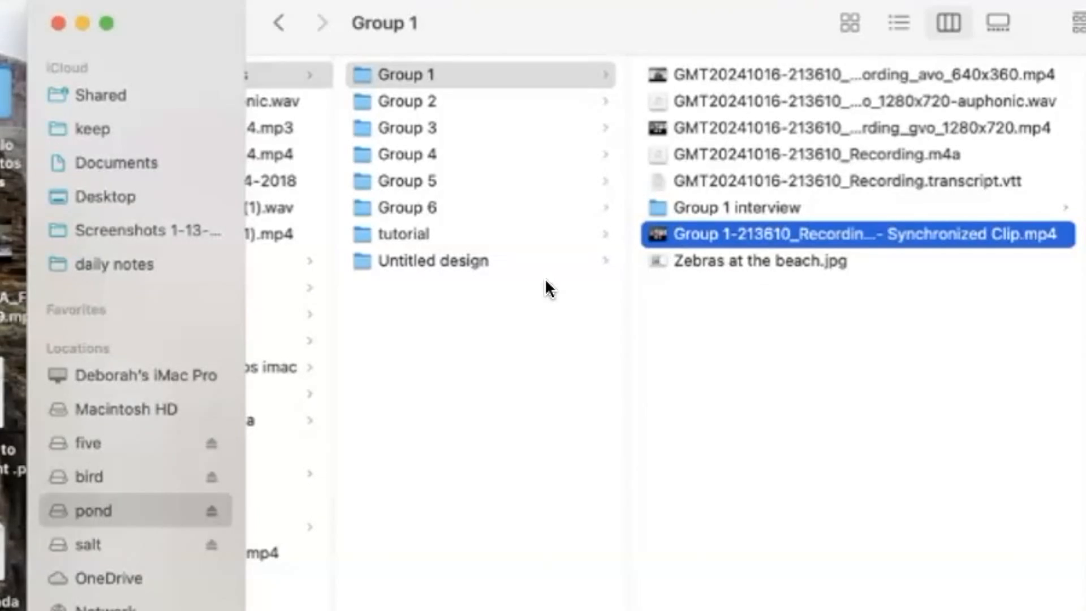
pyautogui.hscroll(-4, 545, 280)
pyautogui.click(333, 441)
pyautogui.click(333, 443)
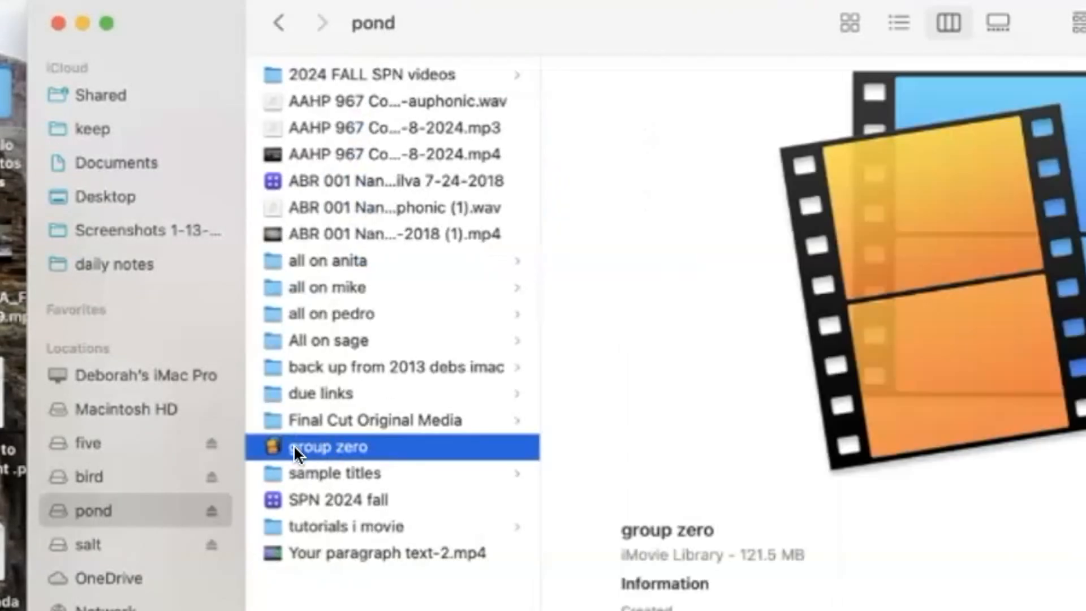
pyautogui.doubleClick(268, 439)
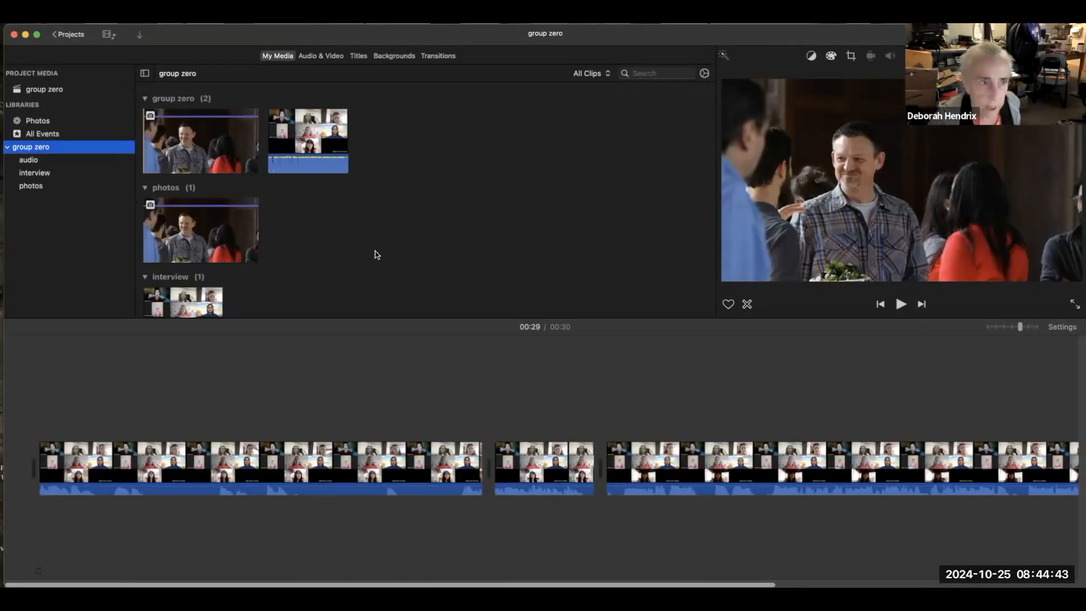
pyautogui.click(156, 202)
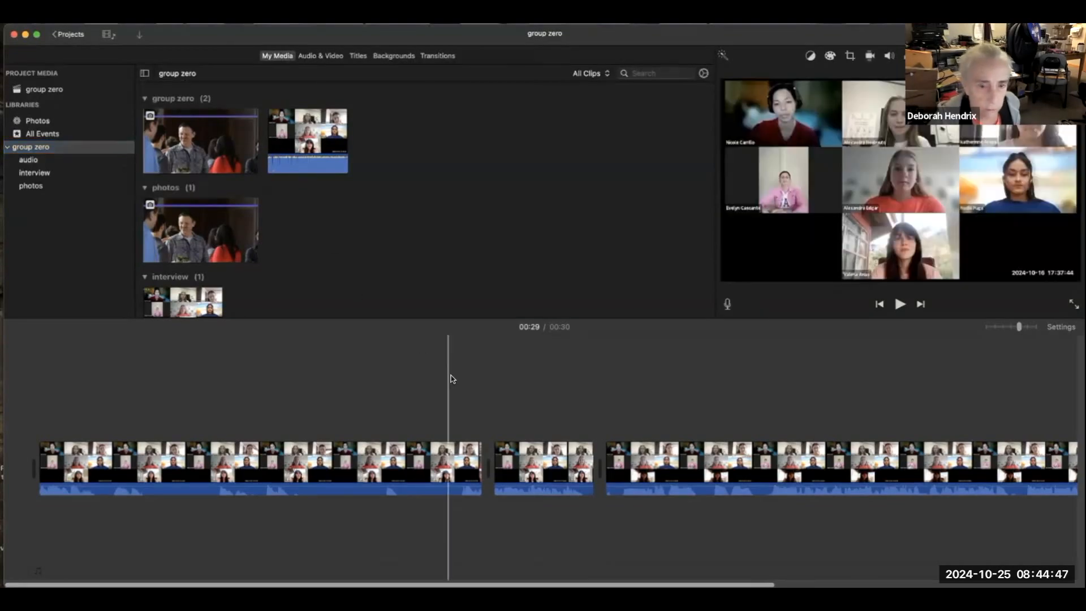